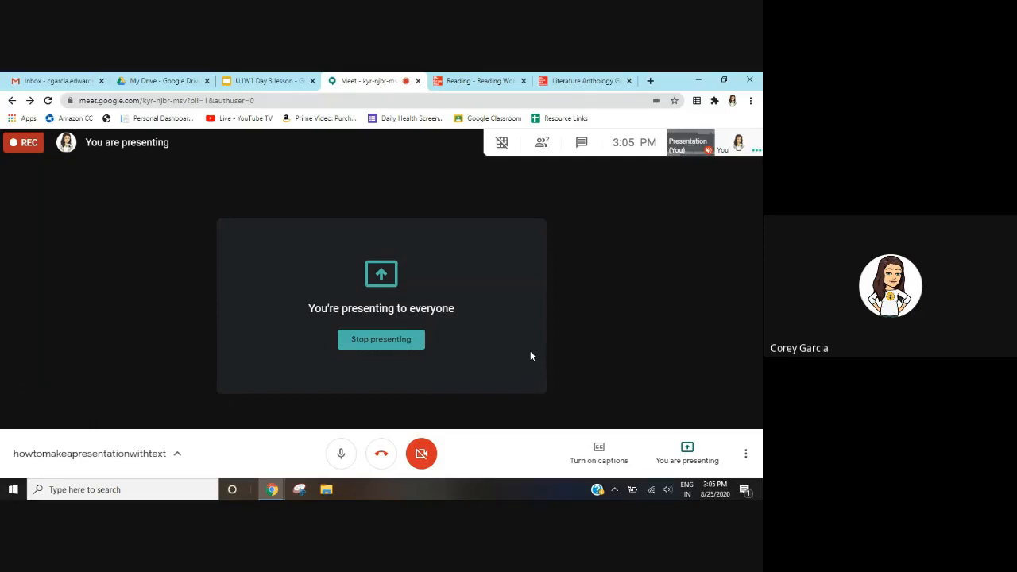
# View pages 12-13 of the Literature Anthology and open the Story Elements graphic organizer from the Reading Wonders lesson resources.
pyautogui.click(581, 82)
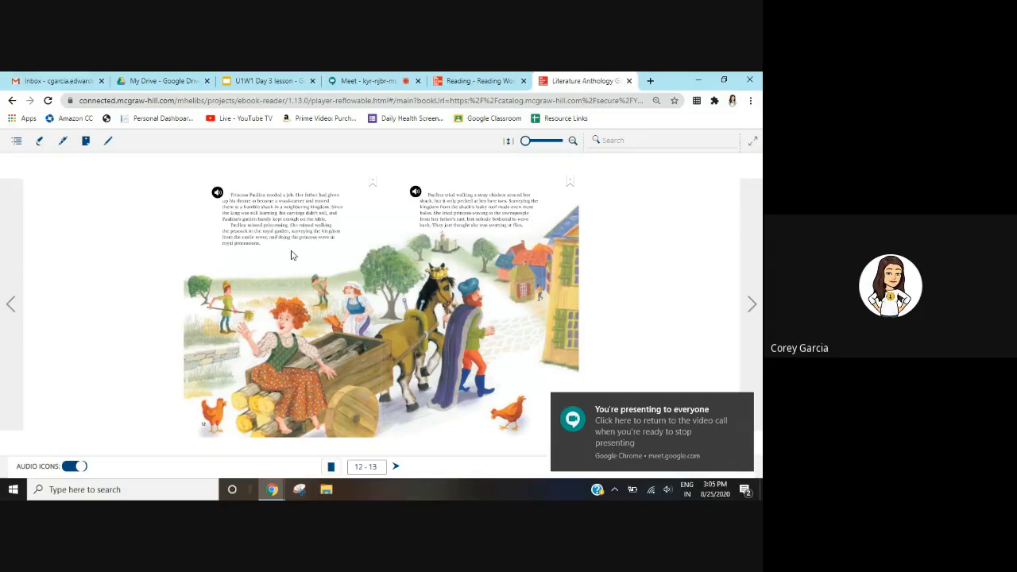
pyautogui.hotkey('alt', 'Tab')
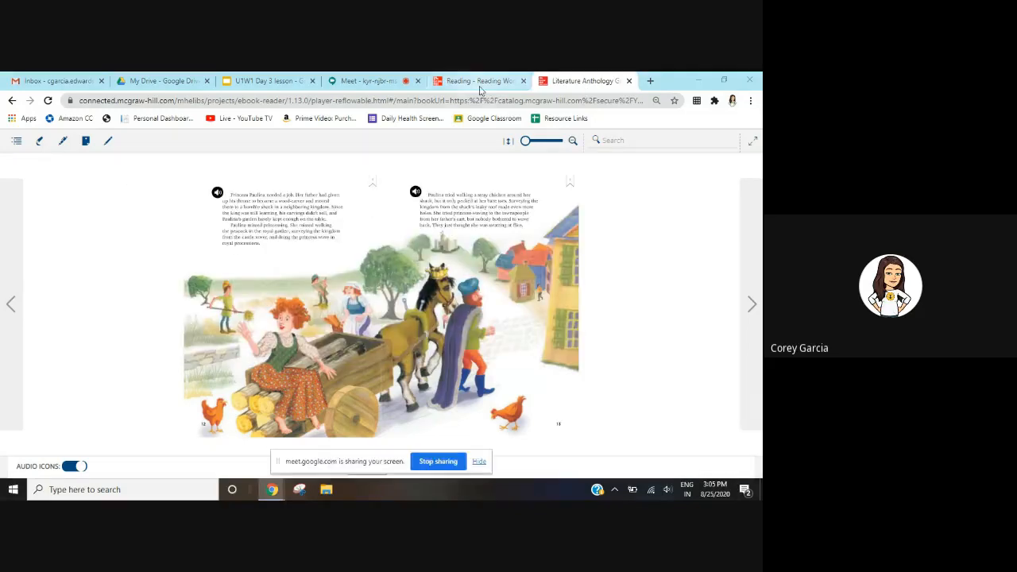
pyautogui.click(479, 87)
pyautogui.scroll(10, 472, 294)
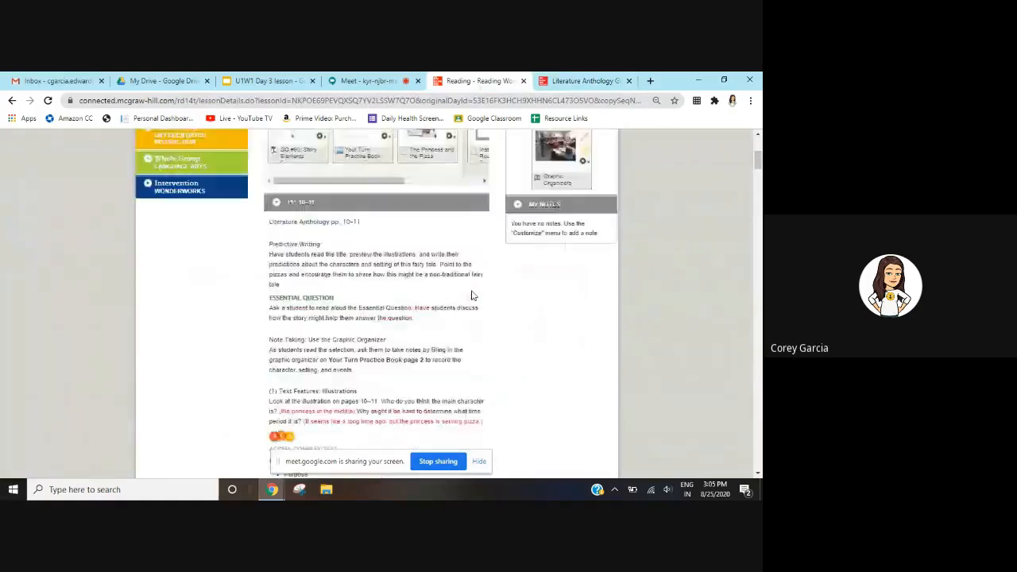
pyautogui.click(294, 355)
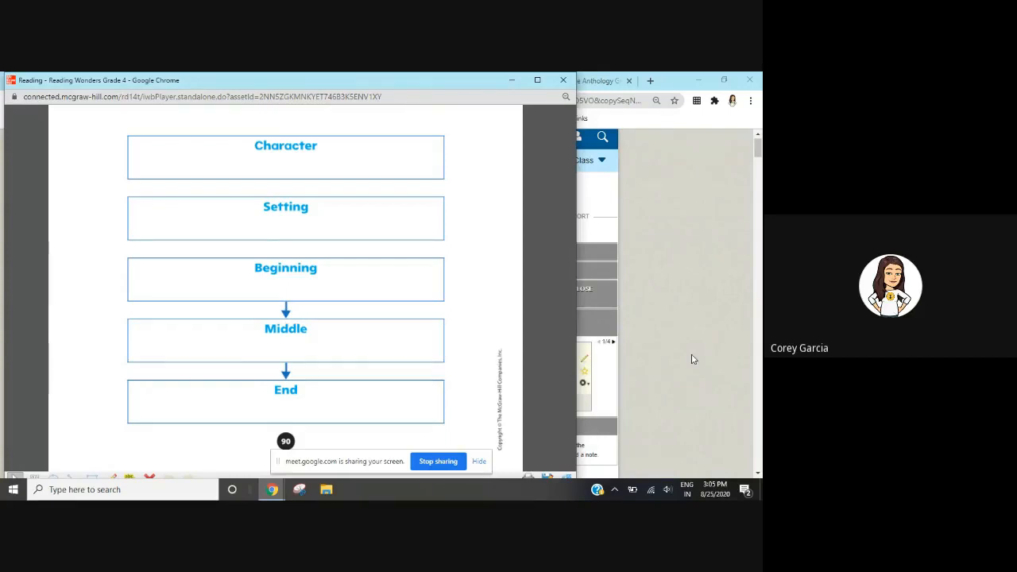
# Compare the Story Elements organizer with anthology pages 12-13, switching between their separate browser windows.
pyautogui.click(278, 490)
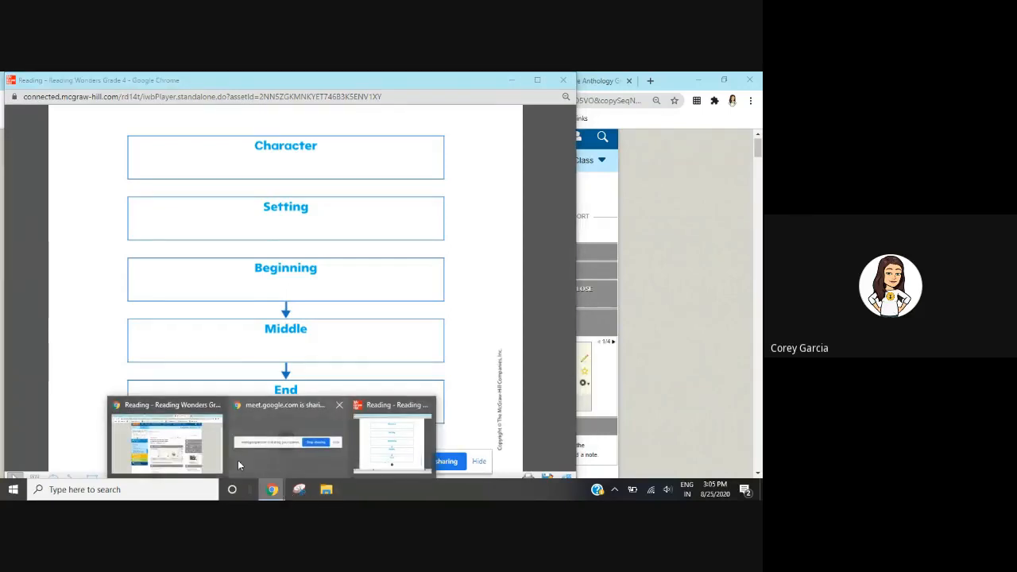
pyautogui.click(169, 441)
pyautogui.click(563, 79)
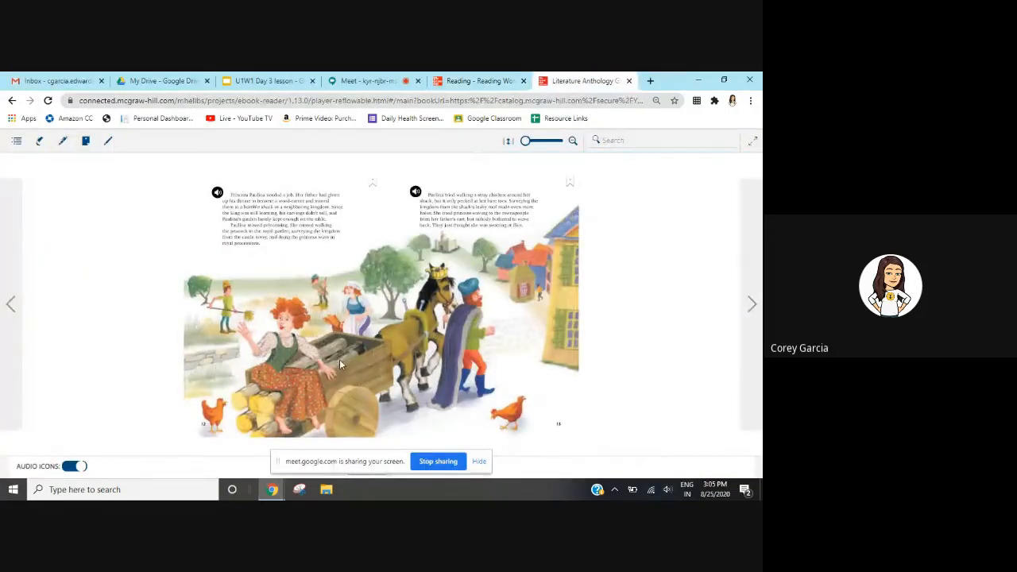
pyautogui.click(280, 491)
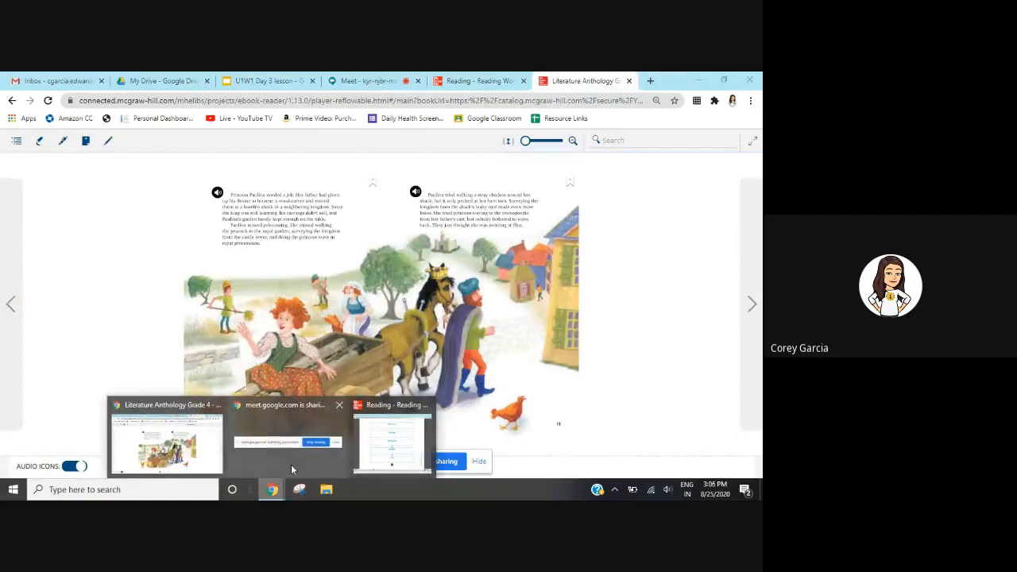
pyautogui.click(405, 457)
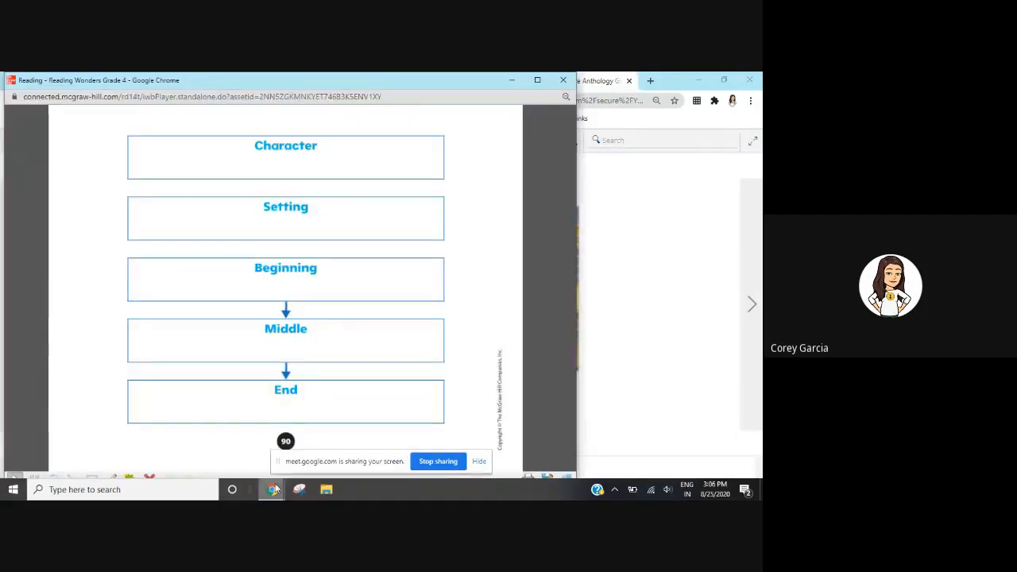
pyautogui.click(271, 488)
pyautogui.click(183, 469)
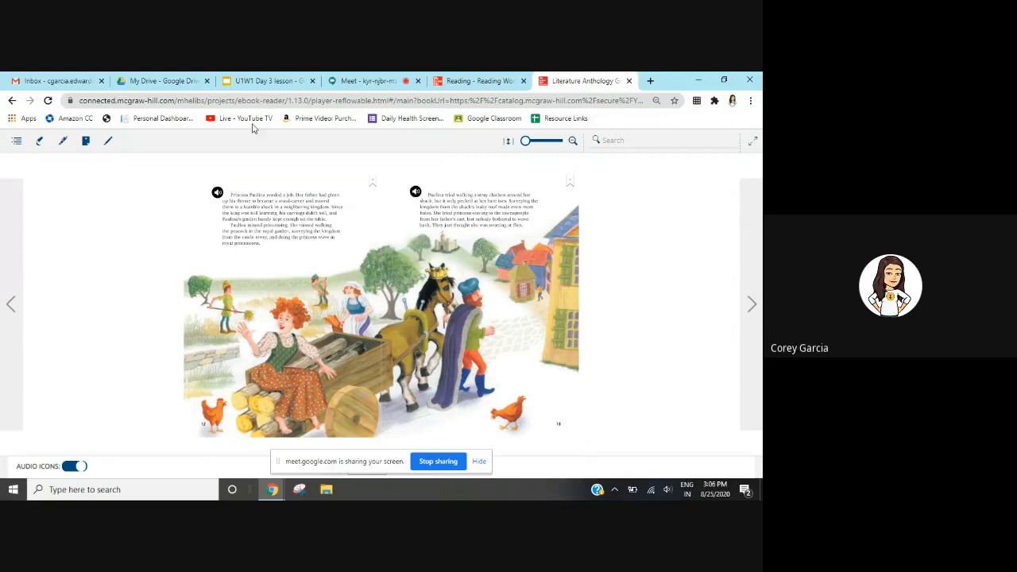
# Switch to the U1W1 Day 3 lesson presentation in Google Slides and delete the title and text placeholders from slide 1.
pyautogui.click(145, 80)
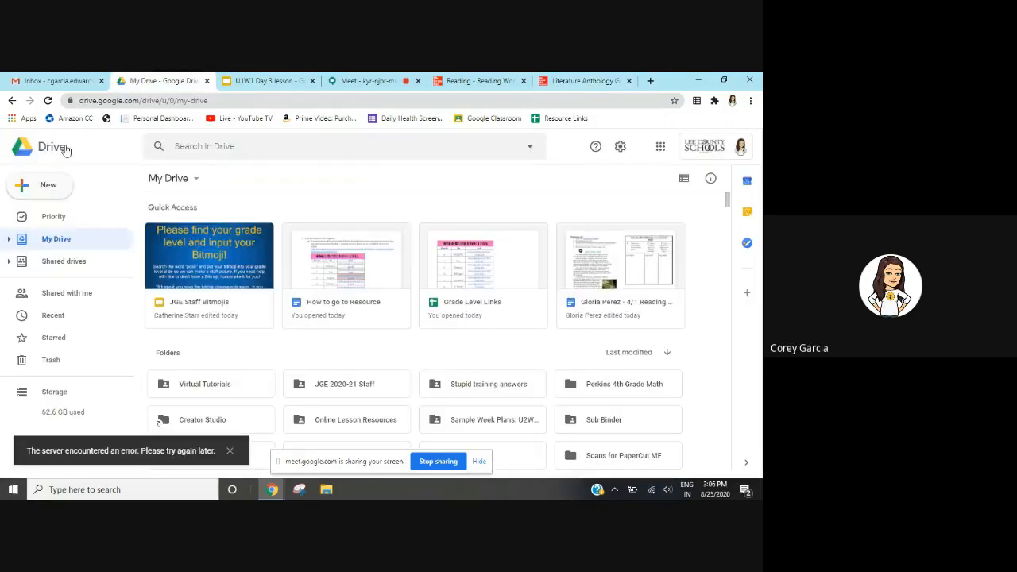
pyautogui.click(275, 76)
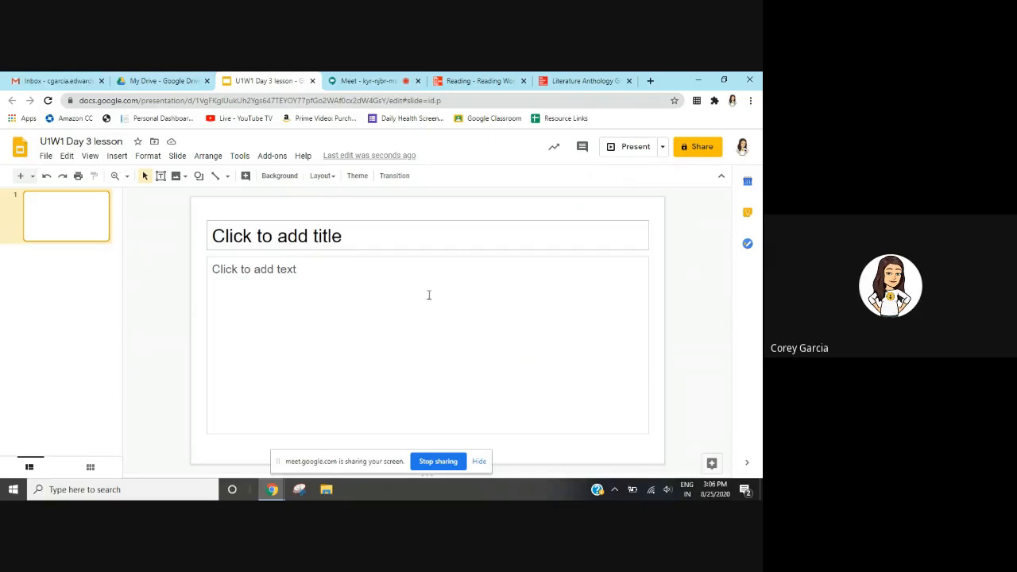
pyautogui.click(286, 221)
pyautogui.press('Delete')
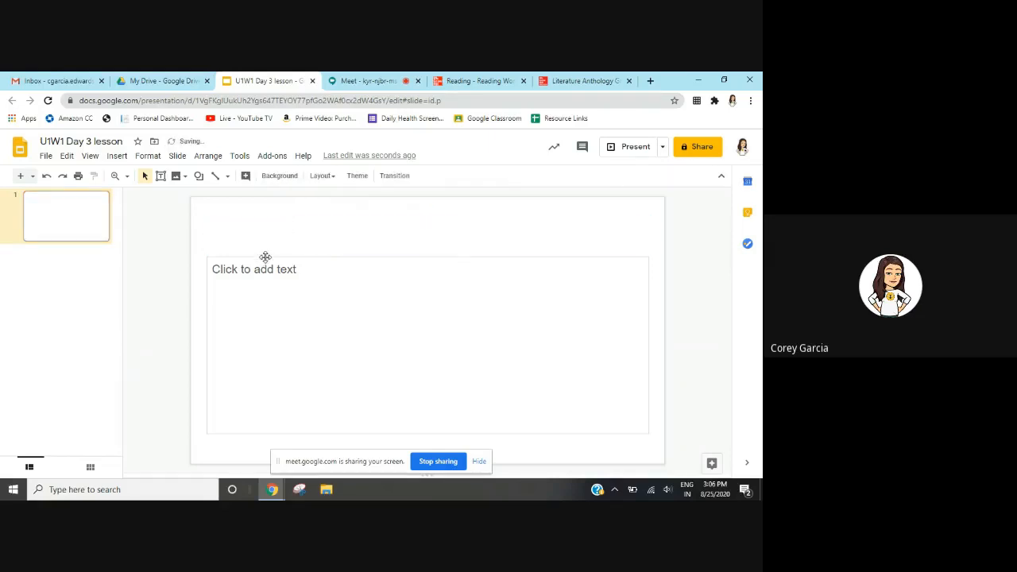
pyautogui.click(266, 256)
pyautogui.press('Delete')
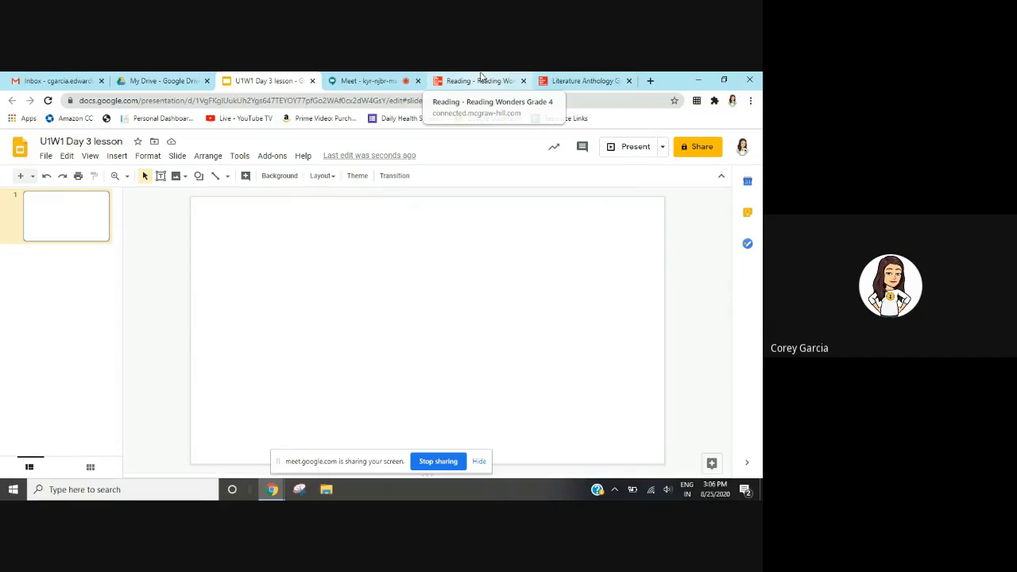
# Check the story chart in the Reading Wonders lesson for pages 12-13 and insert a one-column, five-row table on the blank slide.
pyautogui.click(480, 80)
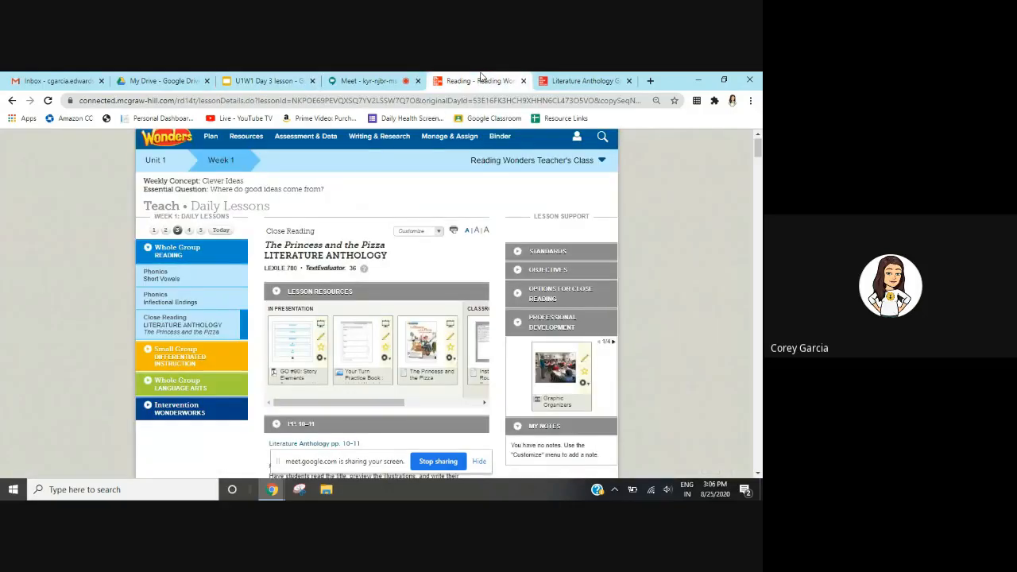
pyautogui.scroll(-15, 379, 294)
pyautogui.scroll(3, 379, 295)
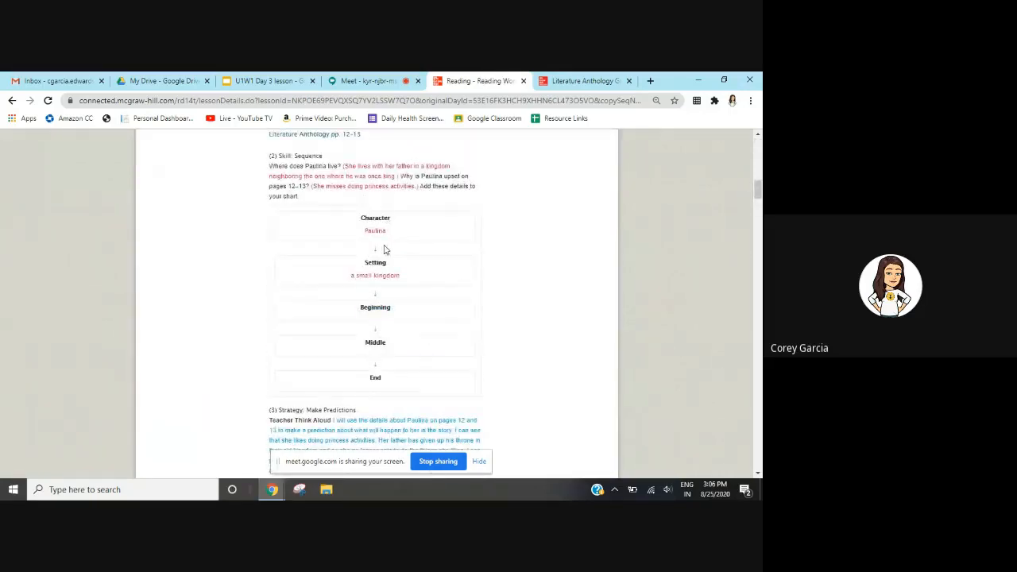
pyautogui.click(253, 80)
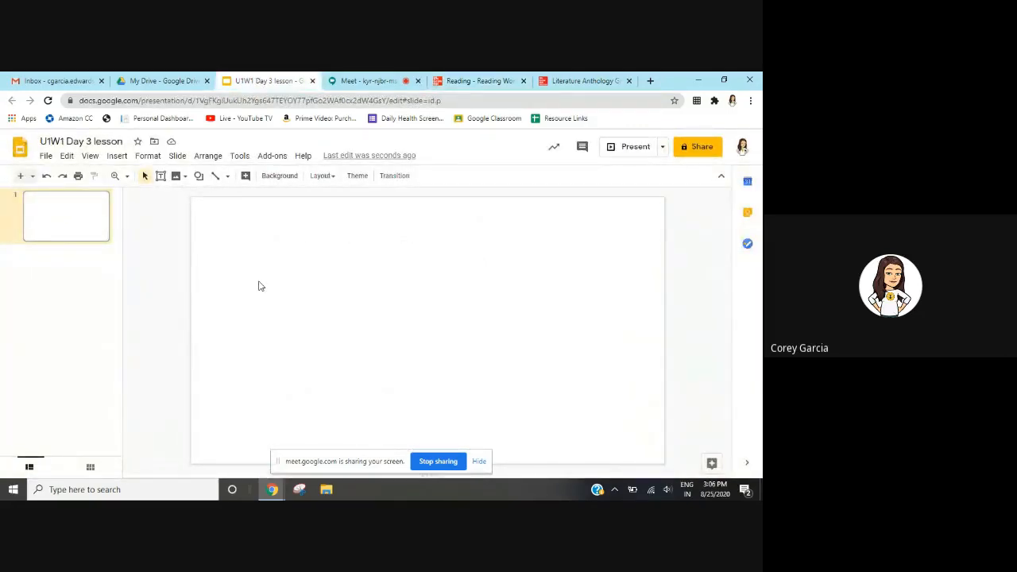
pyautogui.click(116, 155)
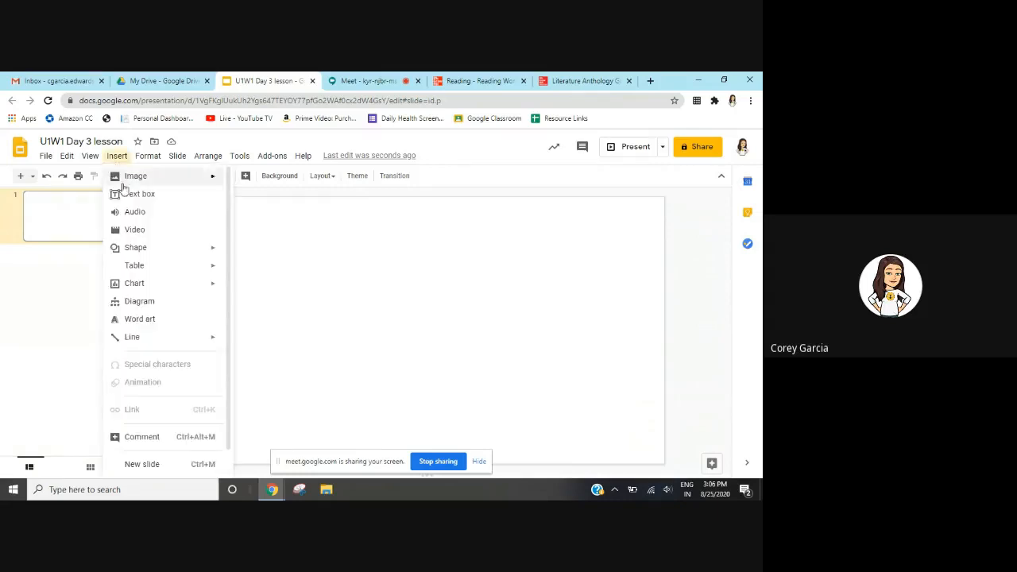
pyautogui.moveTo(157, 274)
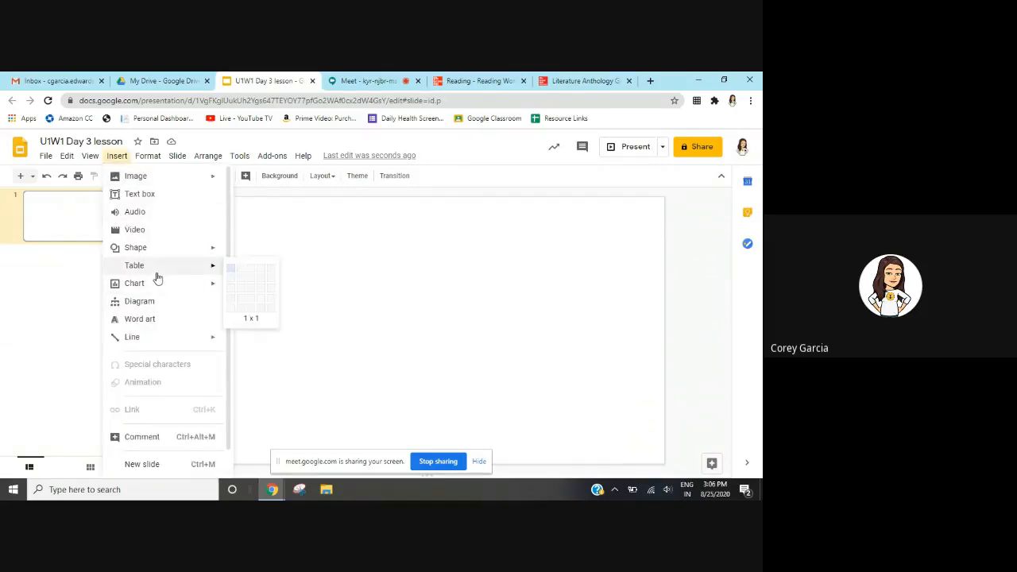
pyautogui.click(233, 310)
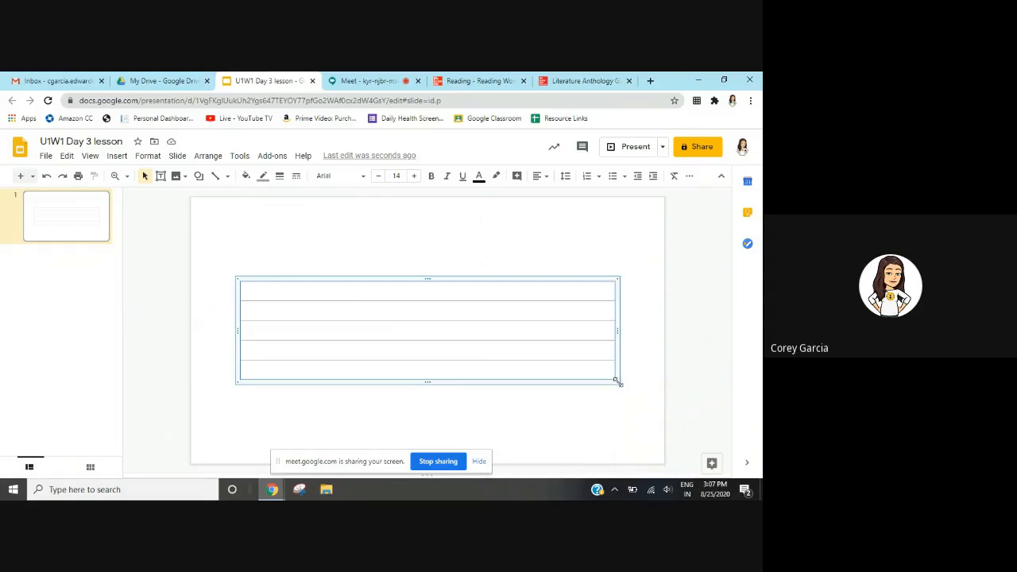
# Resize the table to about half the slide's width and nearly its full height, and place it in the slide's left half.
pyautogui.moveTo(617, 381); pyautogui.dragTo(426, 448)
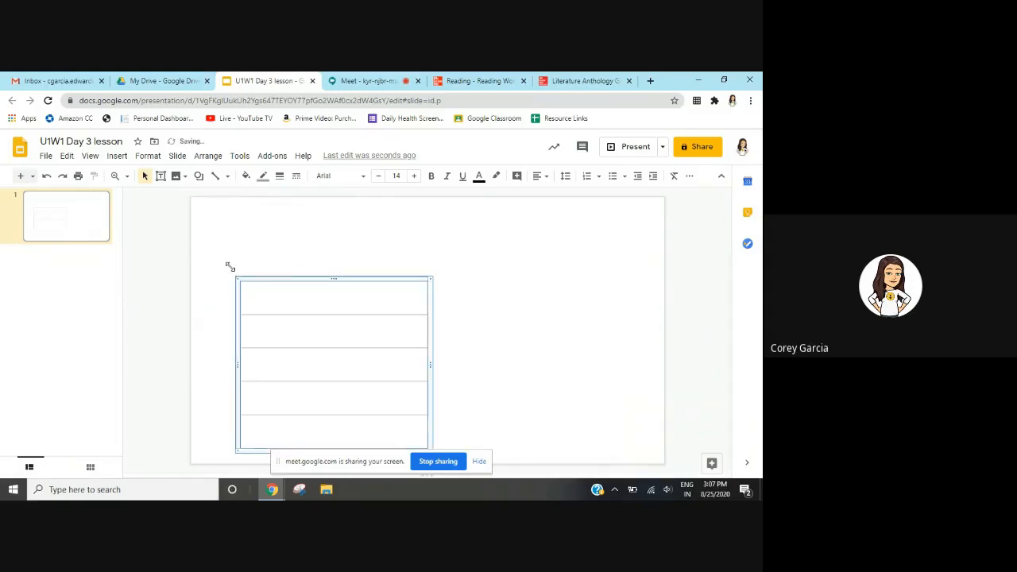
pyautogui.moveTo(230, 267); pyautogui.dragTo(195, 200)
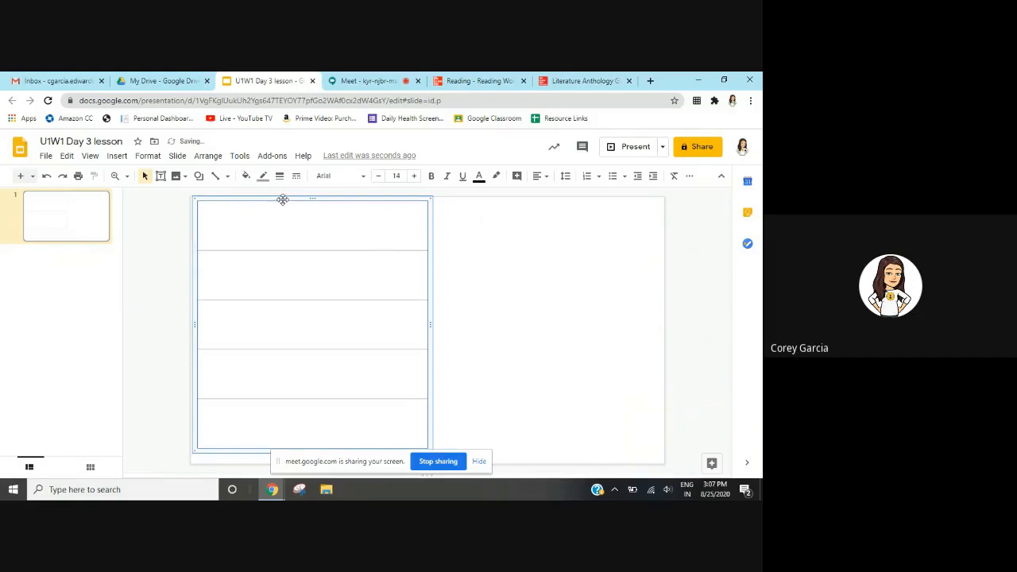
pyautogui.moveTo(281, 199)
pyautogui.mouseDown()
pyautogui.moveTo(293, 212)
pyautogui.moveTo(288, 205)
pyautogui.mouseUp()
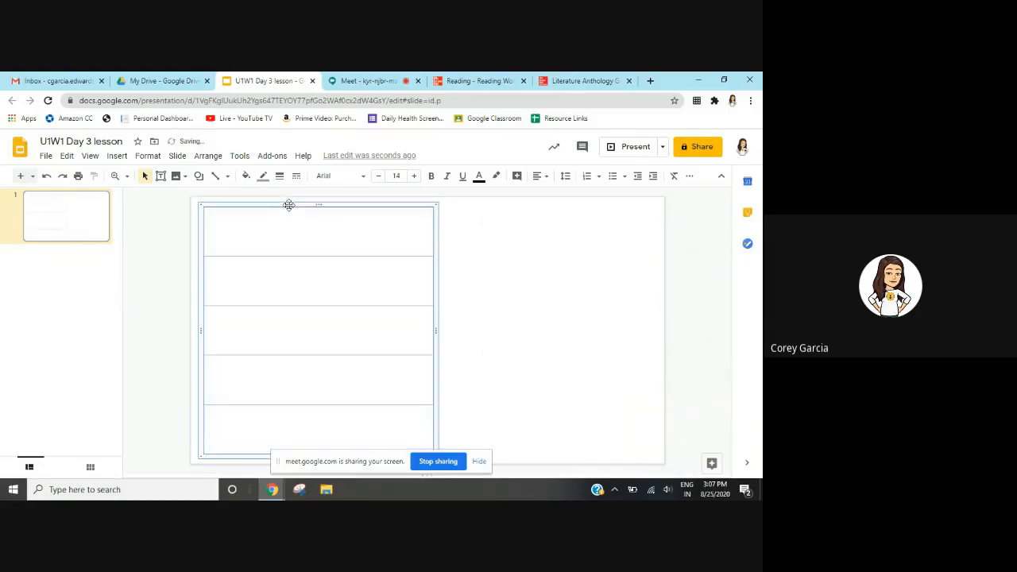
pyautogui.click(522, 304)
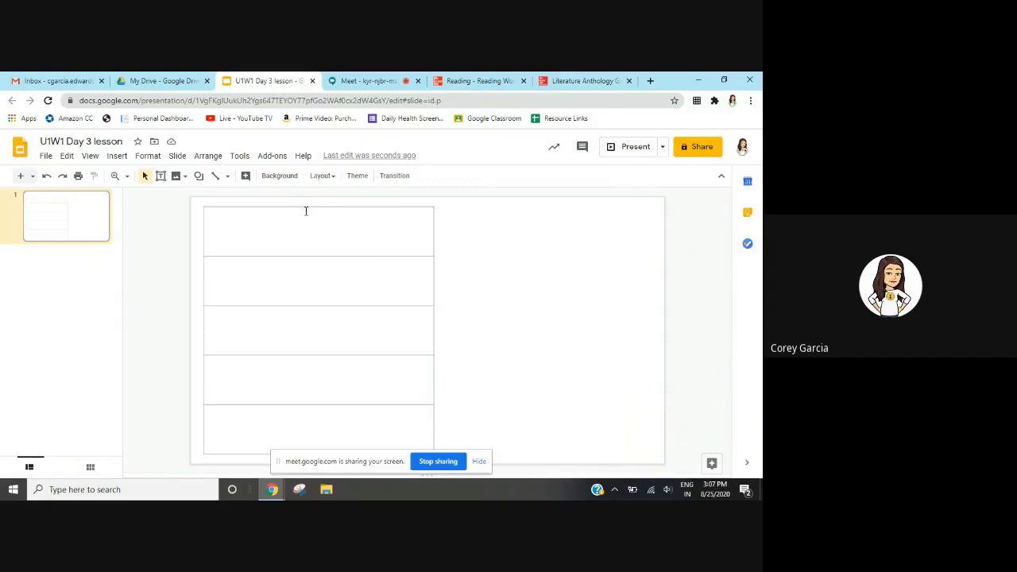
pyautogui.click(352, 248)
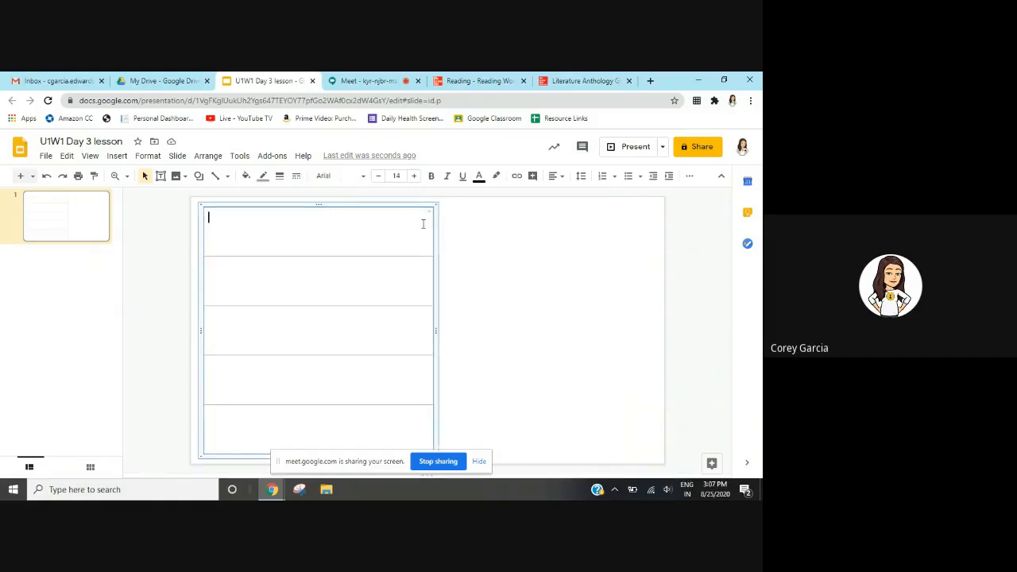
pyautogui.click(493, 271)
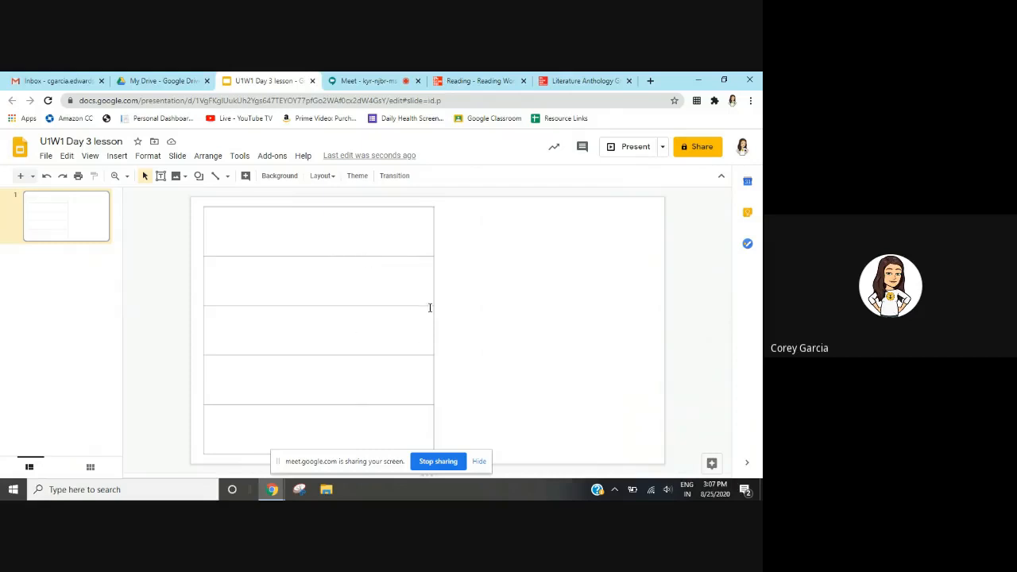
pyautogui.click(380, 223)
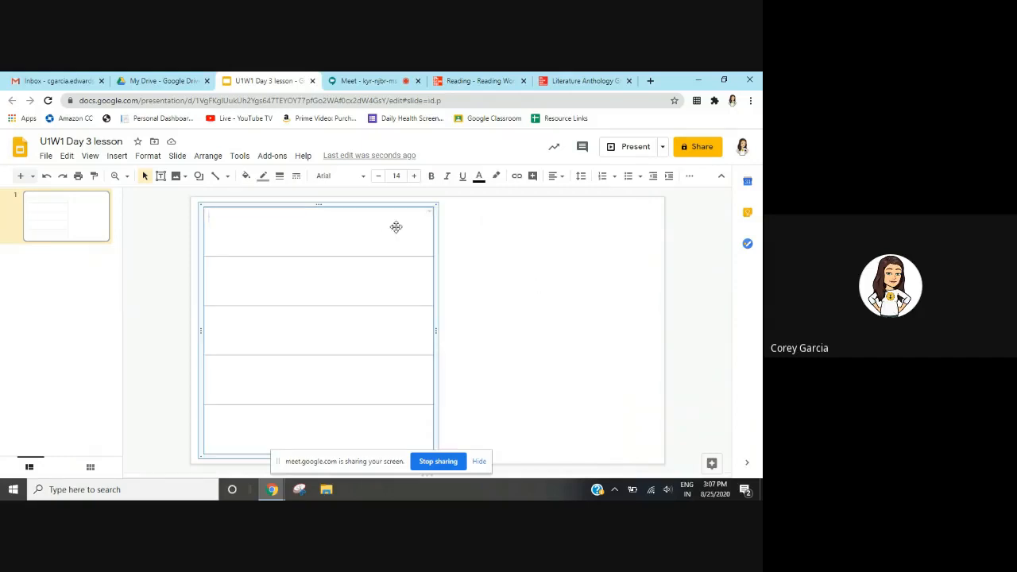
# Set all borders of the table to black with a 3px weight.
pyautogui.click(340, 205)
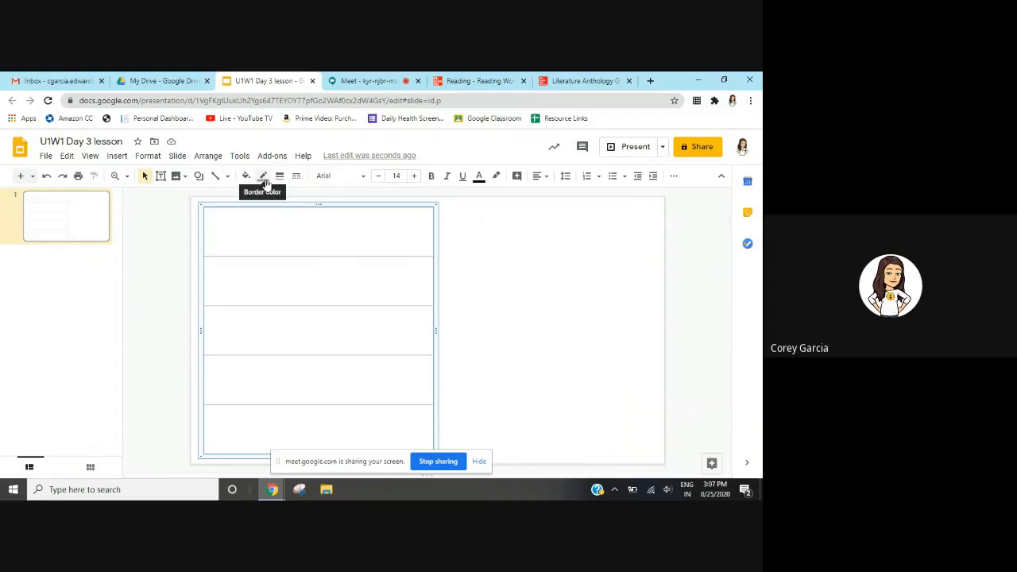
pyautogui.click(263, 176)
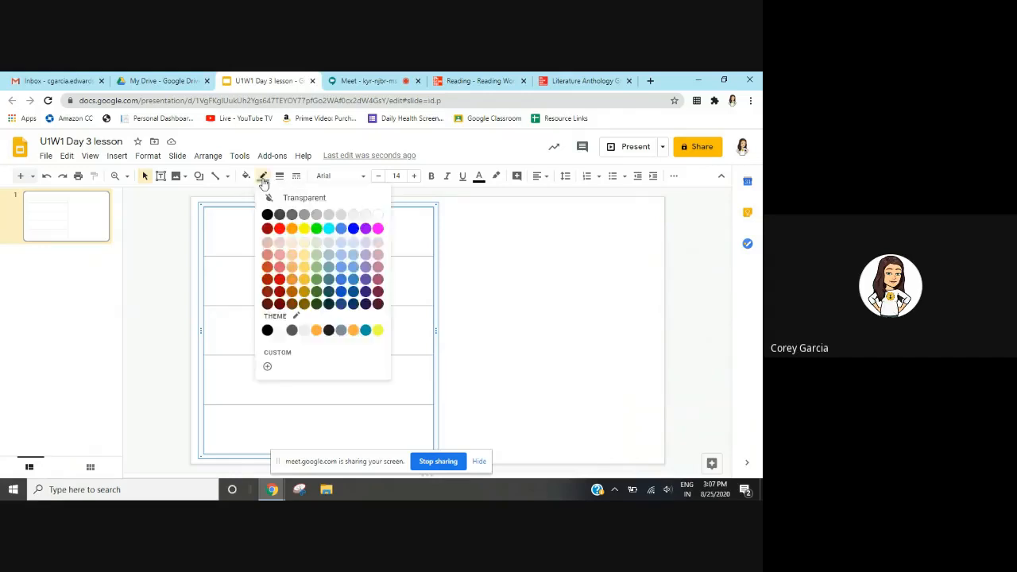
pyautogui.click(269, 214)
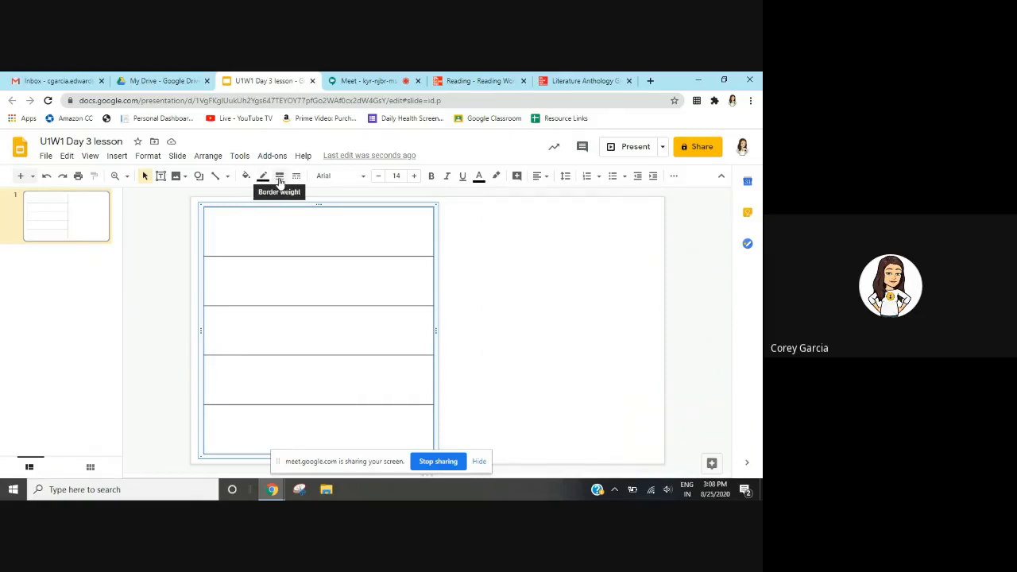
pyautogui.click(279, 177)
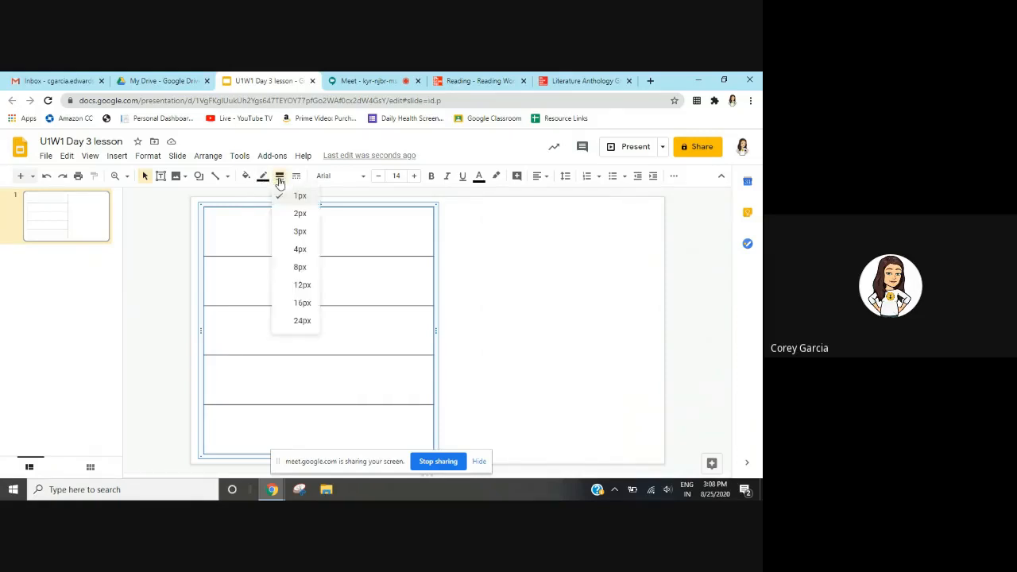
pyautogui.click(283, 232)
pyautogui.click(469, 314)
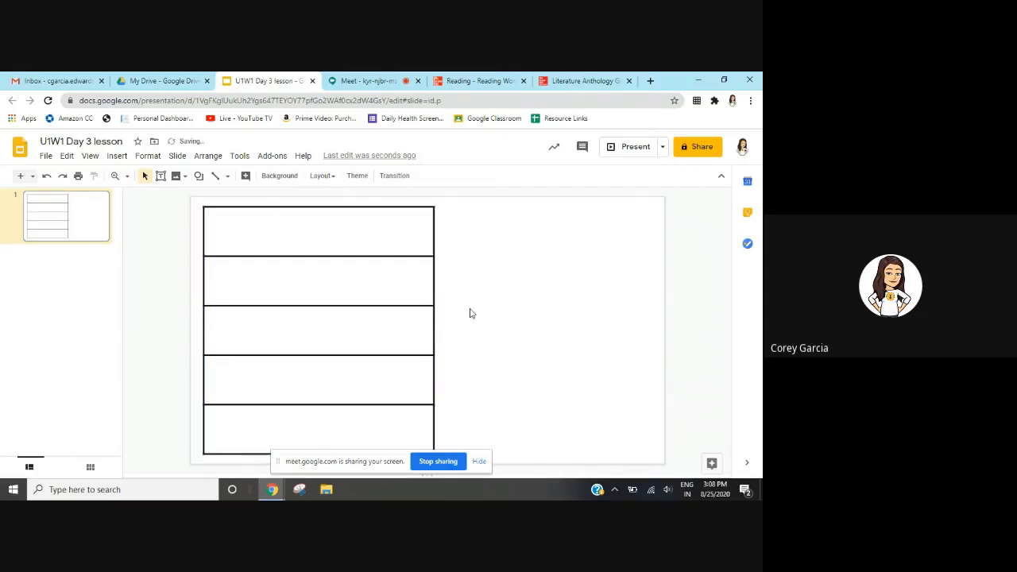
# Label the table rows from top to bottom Character, Setting, Beginning, Middle and End, following the lesson's story chart.
pyautogui.click(320, 222)
pyautogui.click(467, 80)
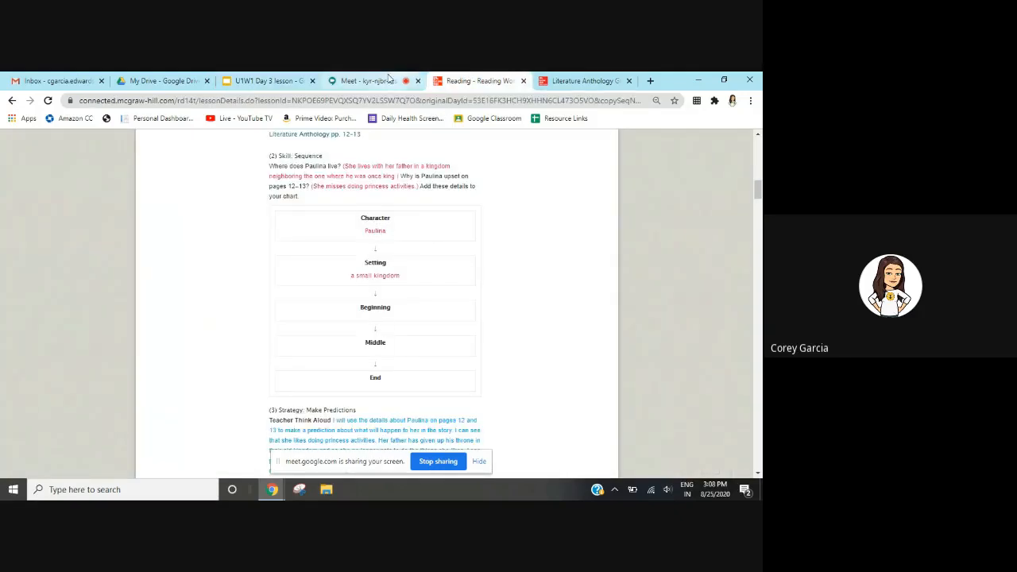
pyautogui.click(388, 79)
pyautogui.click(245, 77)
pyautogui.write('Character')
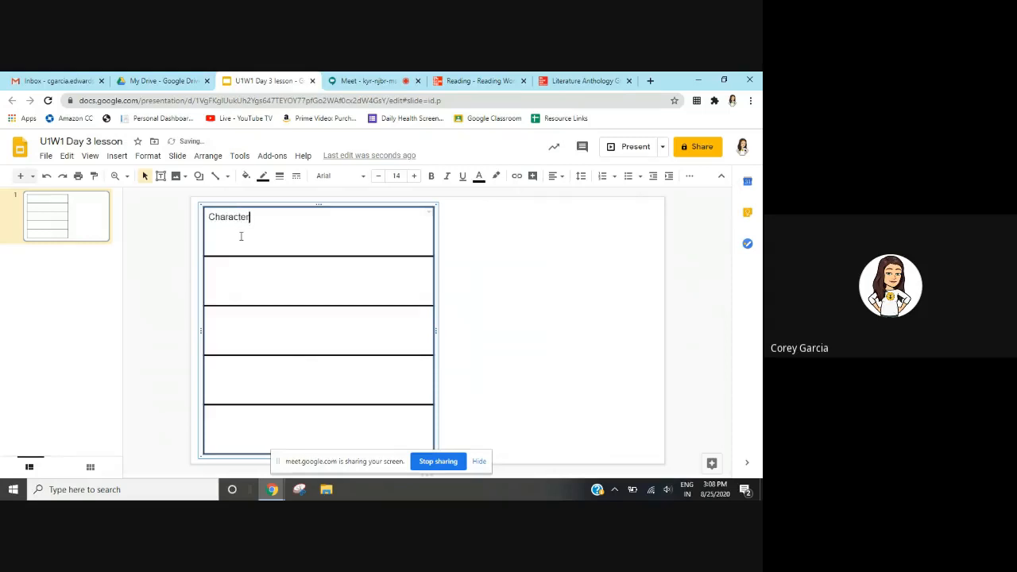
pyautogui.click(262, 281)
pyautogui.write('Set')
pyautogui.write('ting')
pyautogui.write('Beginning')
pyautogui.write('Middle ')
pyautogui.write('End')
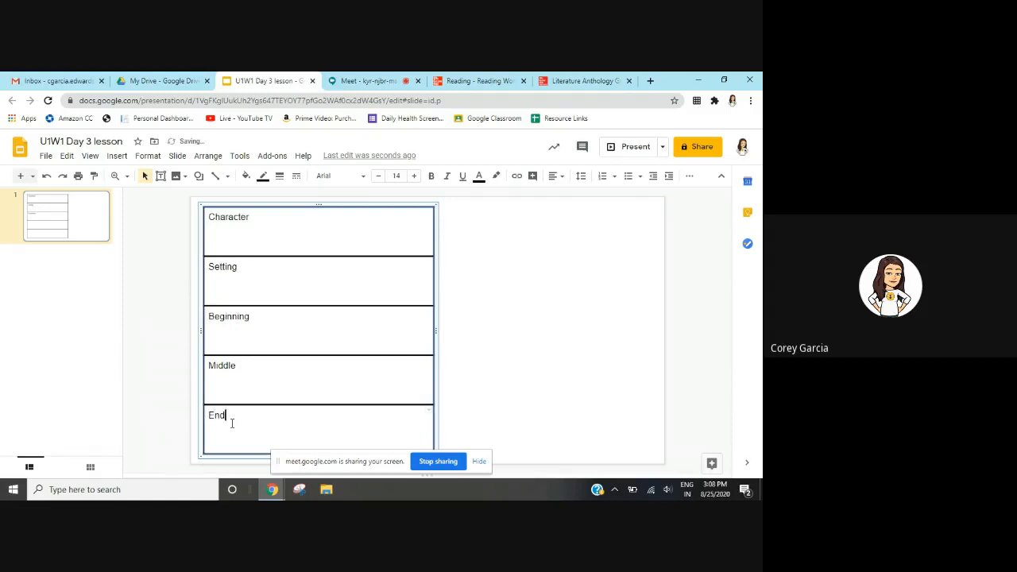
pyautogui.click(517, 326)
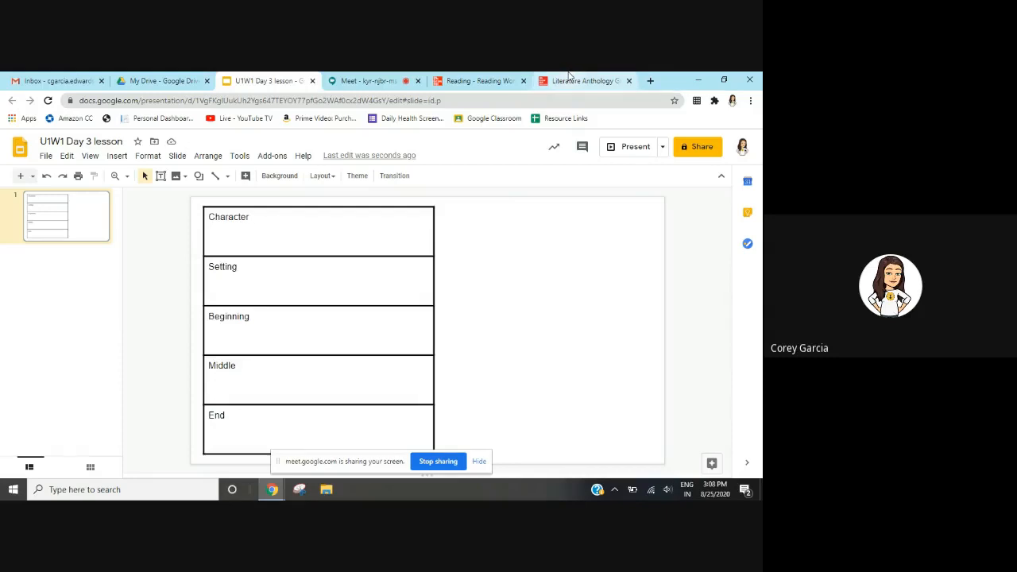
# Enlarge the Literature Anthology spread and capture the Princess Paulina passage on page 12 with a new snip in Snipping Tool.
pyautogui.click(580, 80)
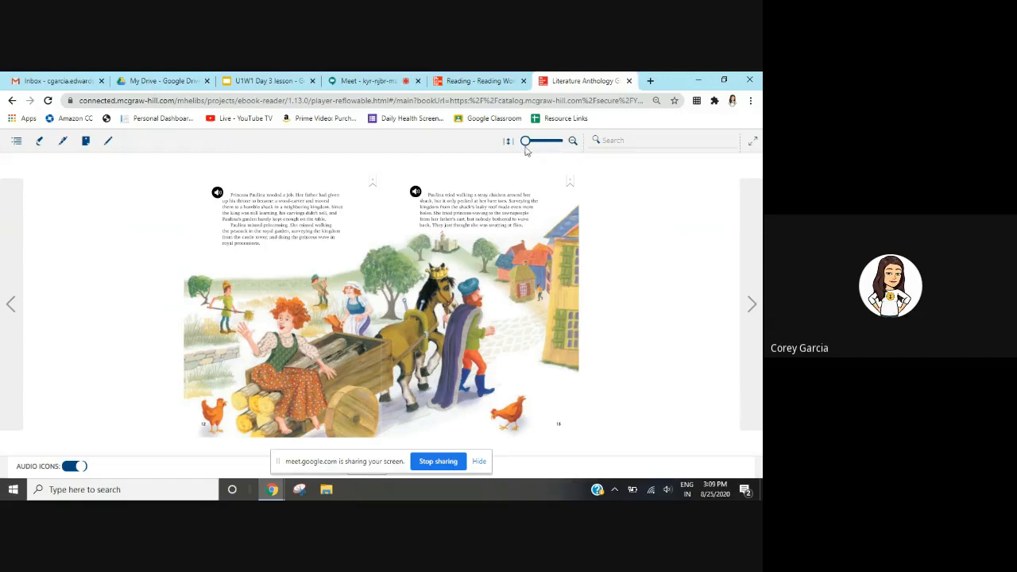
pyautogui.moveTo(532, 149); pyautogui.dragTo(544, 151)
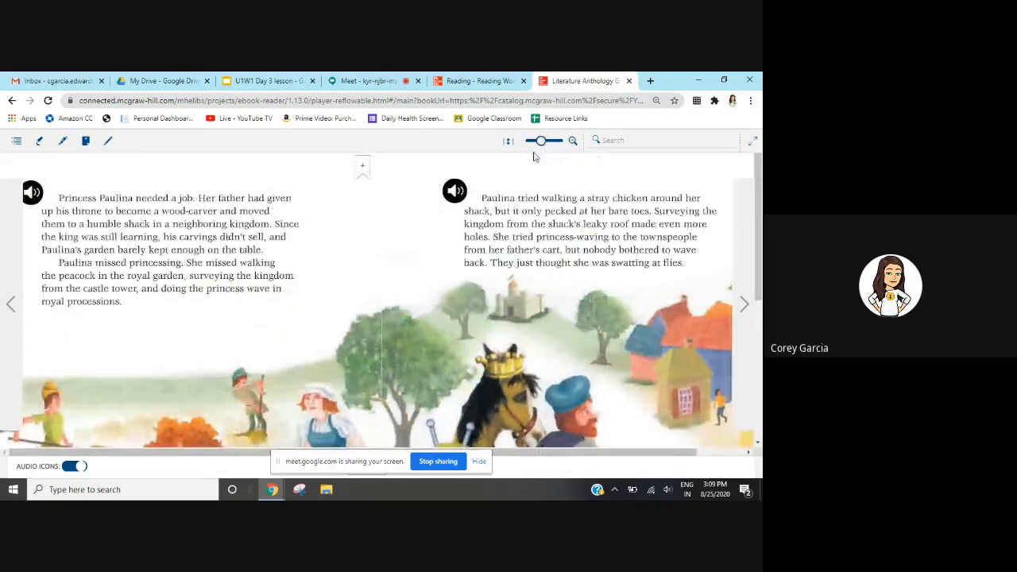
pyautogui.moveTo(142, 364); pyautogui.dragTo(207, 356)
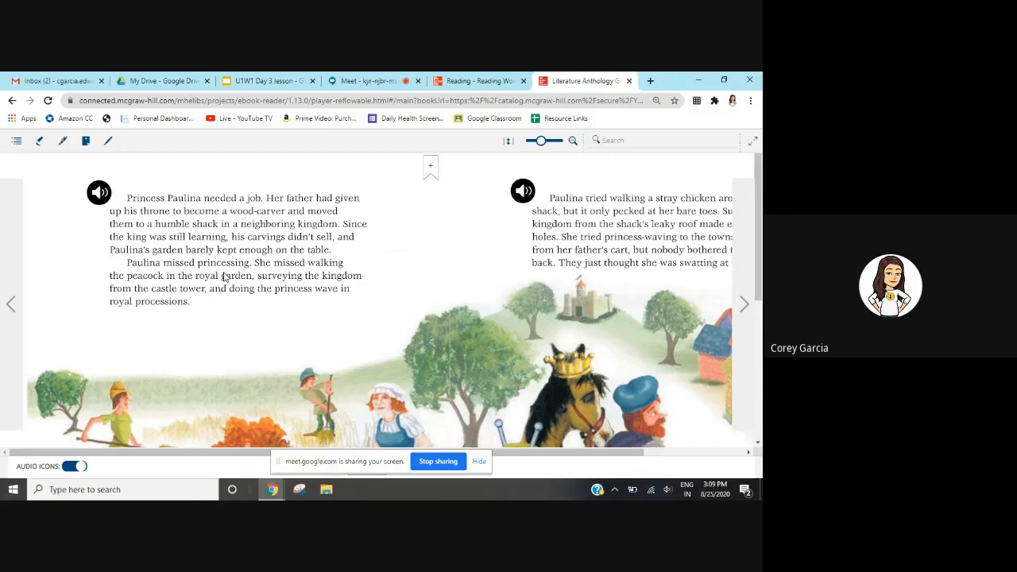
pyautogui.click(11, 490)
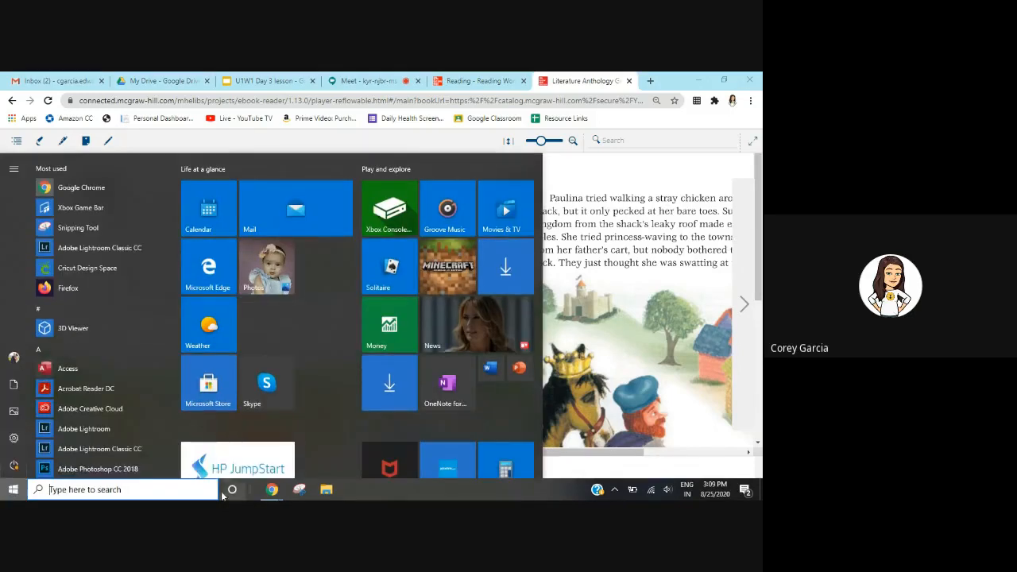
pyautogui.write('sni')
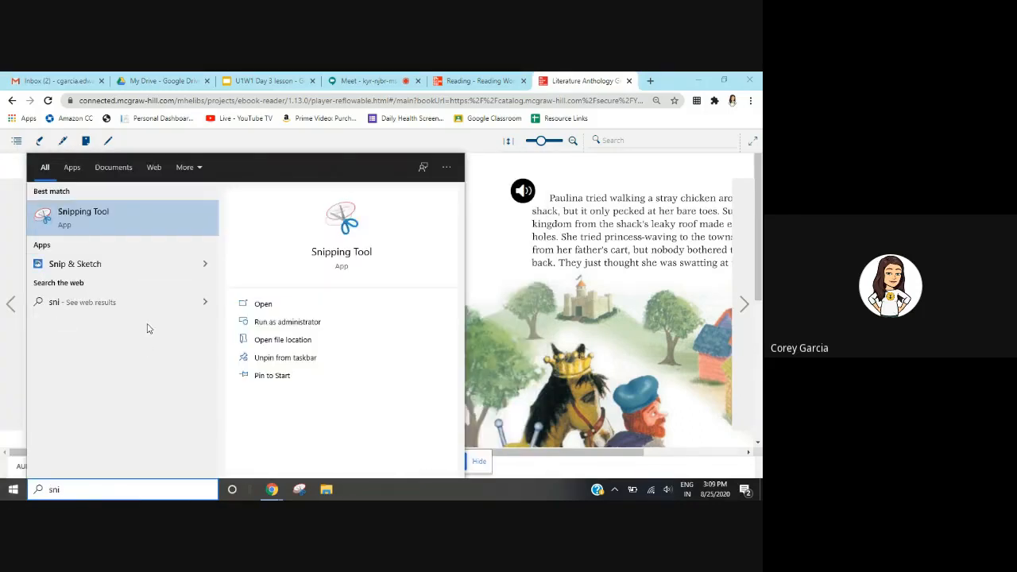
pyautogui.click(87, 220)
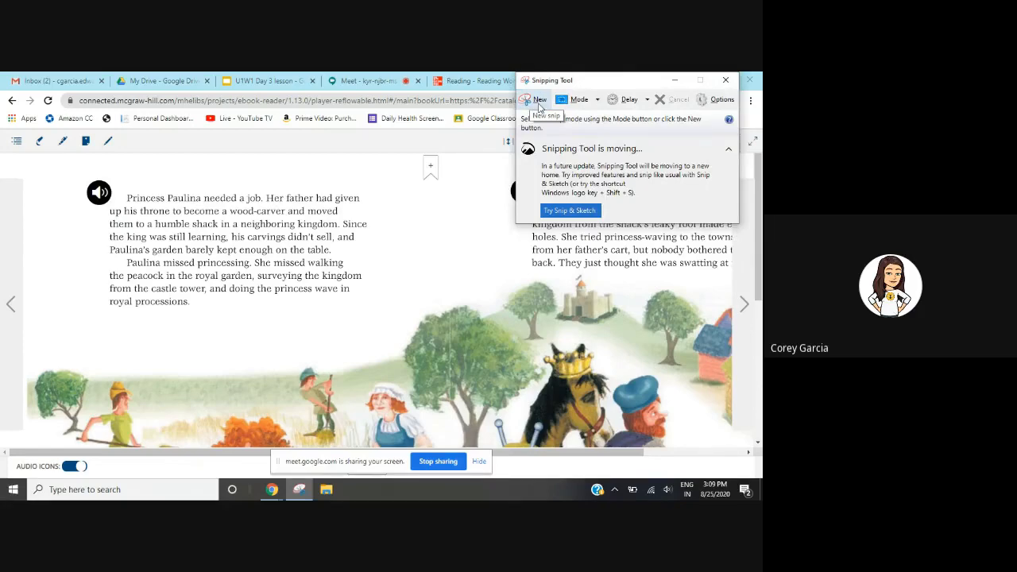
pyautogui.click(539, 107)
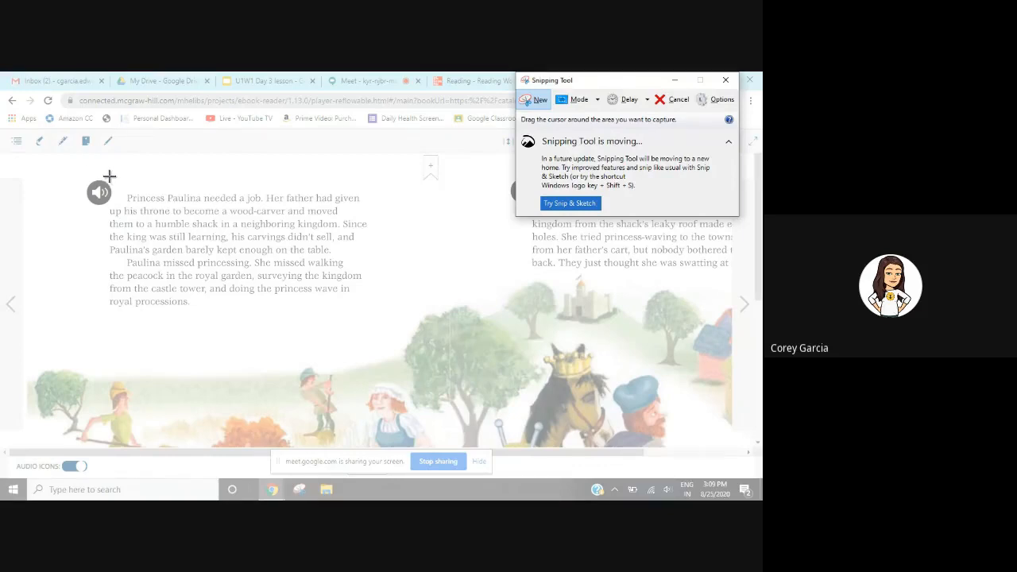
pyautogui.moveTo(109, 176); pyautogui.dragTo(369, 312)
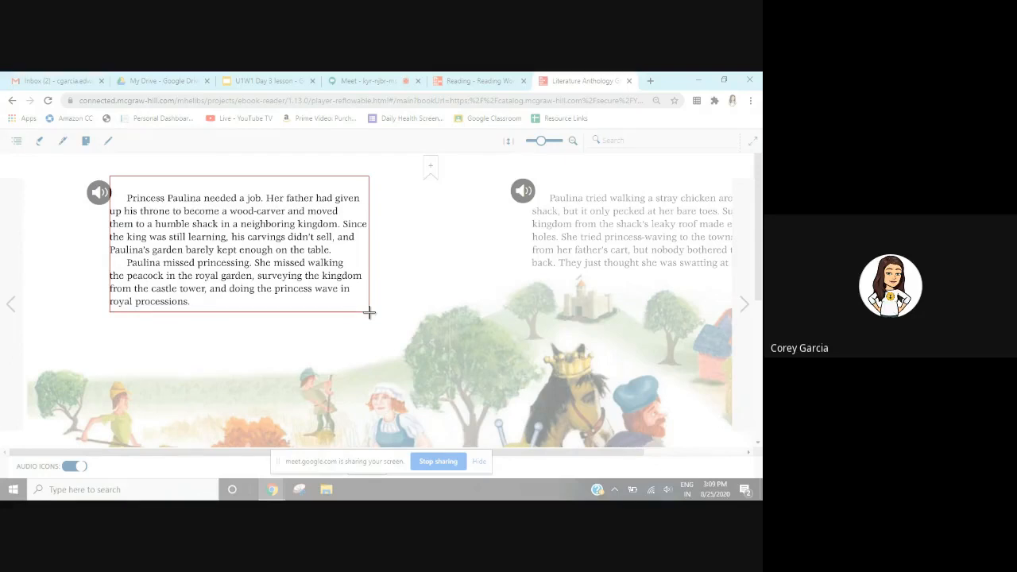
pyautogui.moveTo(369, 312); pyautogui.dragTo(368, 312)
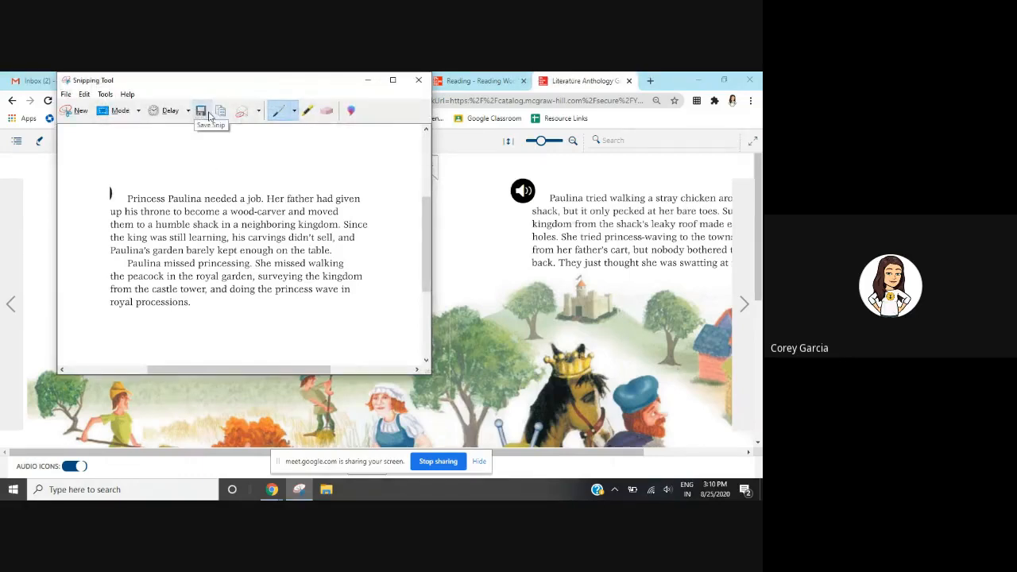
# Draw a red pen mark above the passage in the snip and erase it.
pyautogui.moveTo(267, 150)
pyautogui.mouseDown()
pyautogui.moveTo(274, 175)
pyautogui.moveTo(249, 168)
pyautogui.mouseUp()
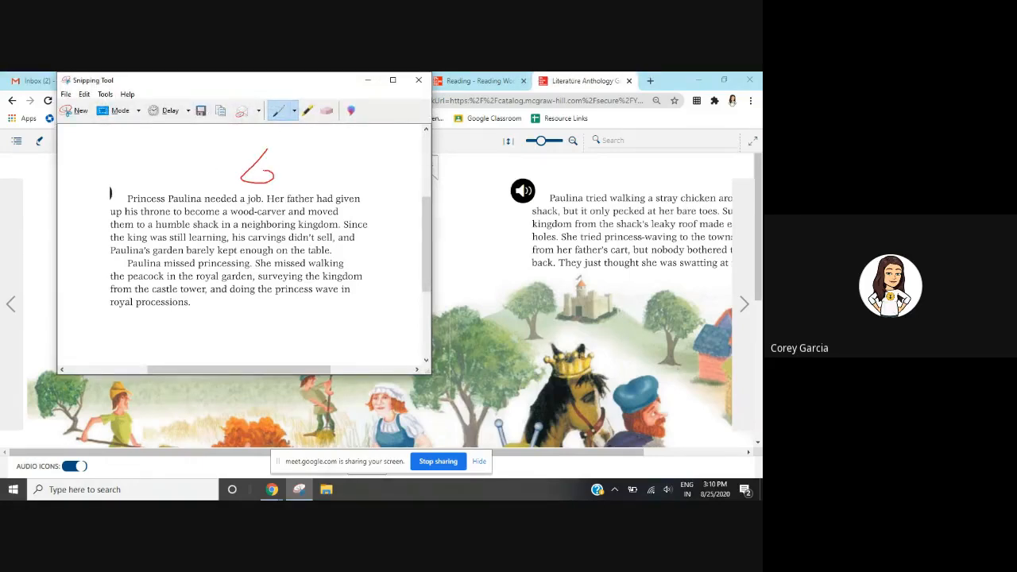
pyautogui.click(326, 113)
pyautogui.click(256, 160)
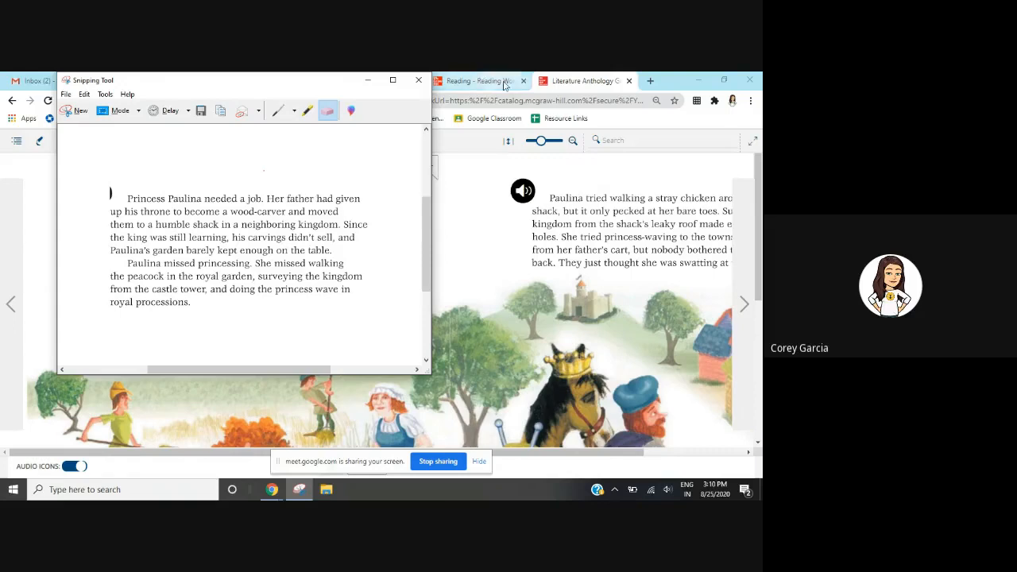
# Minimize Snipping Tool and paste the captured passage into the empty area beside the story elements table in the U1W1 Day 3 lesson.
pyautogui.click(366, 80)
pyautogui.click(282, 81)
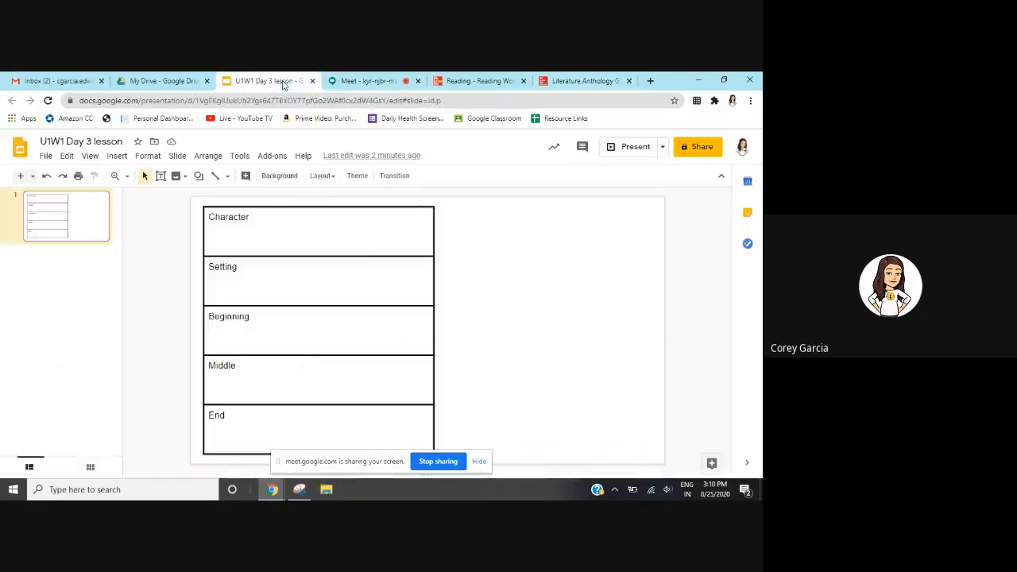
pyautogui.rightClick(522, 301)
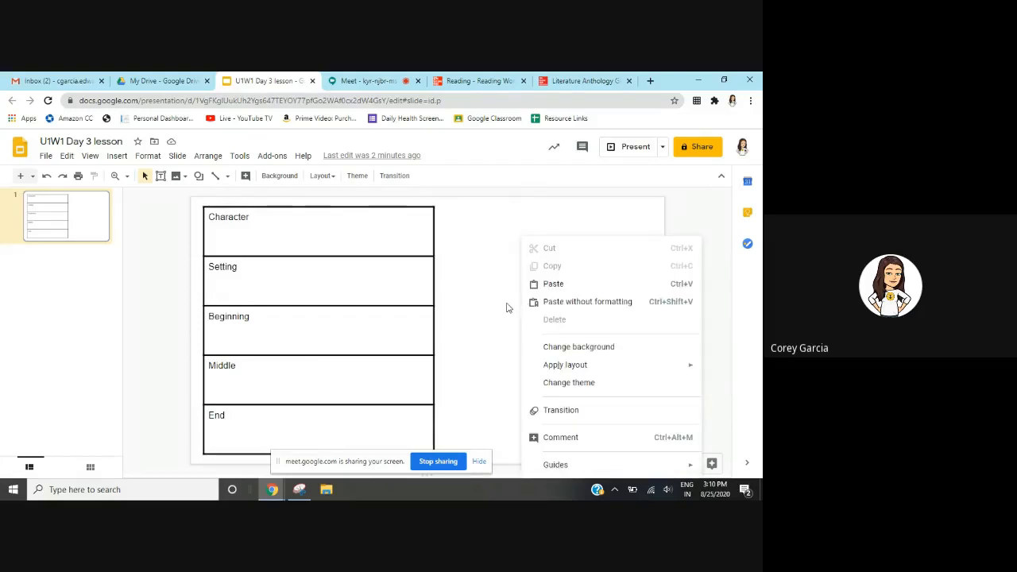
pyautogui.click(570, 286)
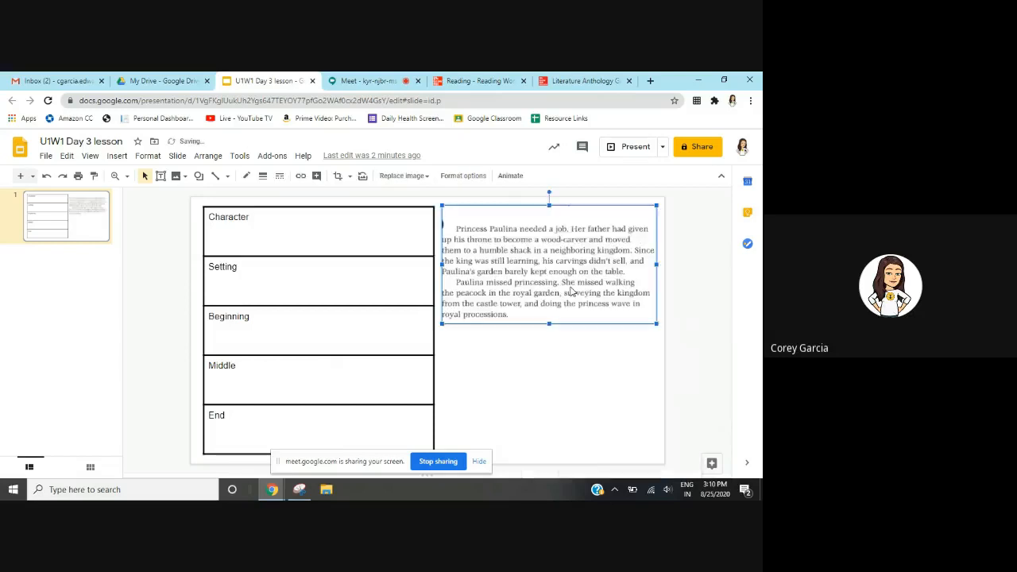
pyautogui.click(560, 429)
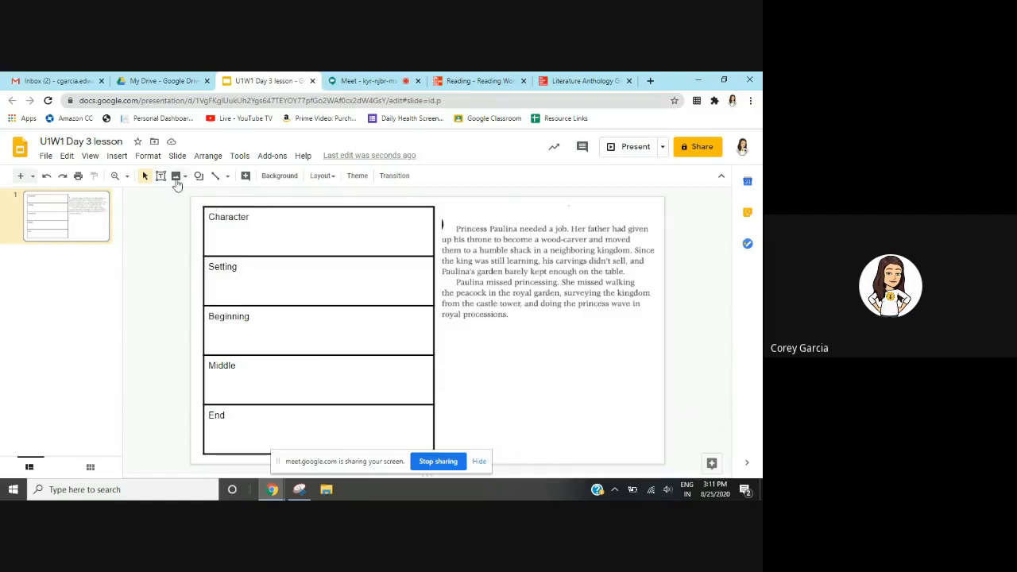
# Draw a straight line beneath "Princess Paulina" in the pasted passage and delete it.
pyautogui.click(227, 175)
pyautogui.click(228, 195)
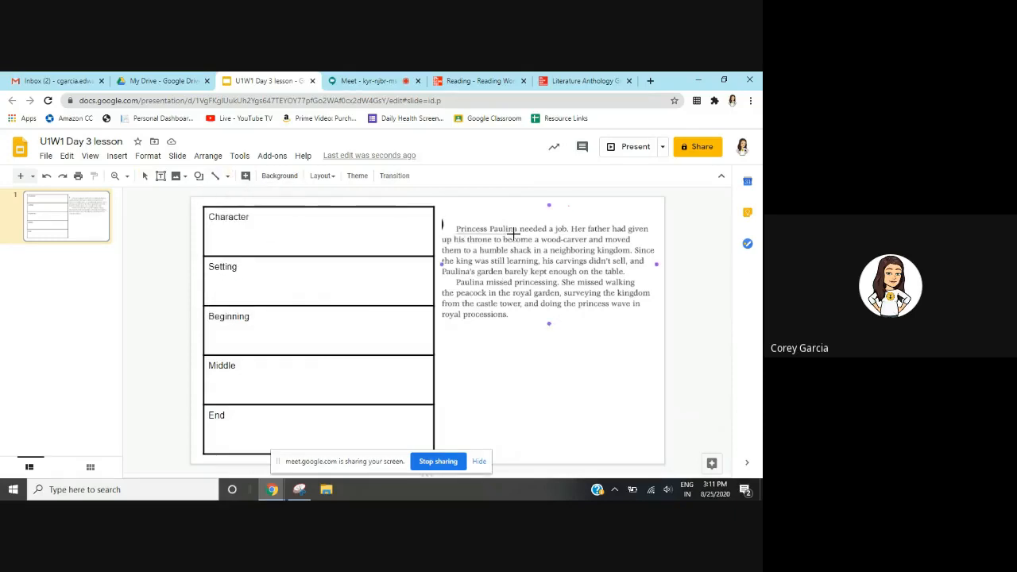
pyautogui.moveTo(519, 234); pyautogui.dragTo(454, 234)
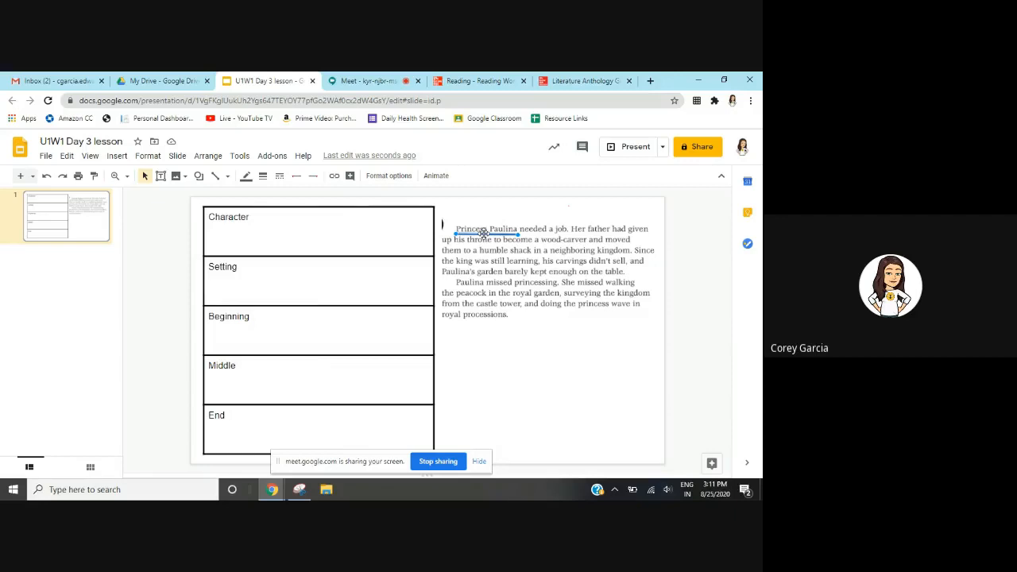
pyautogui.press('Delete')
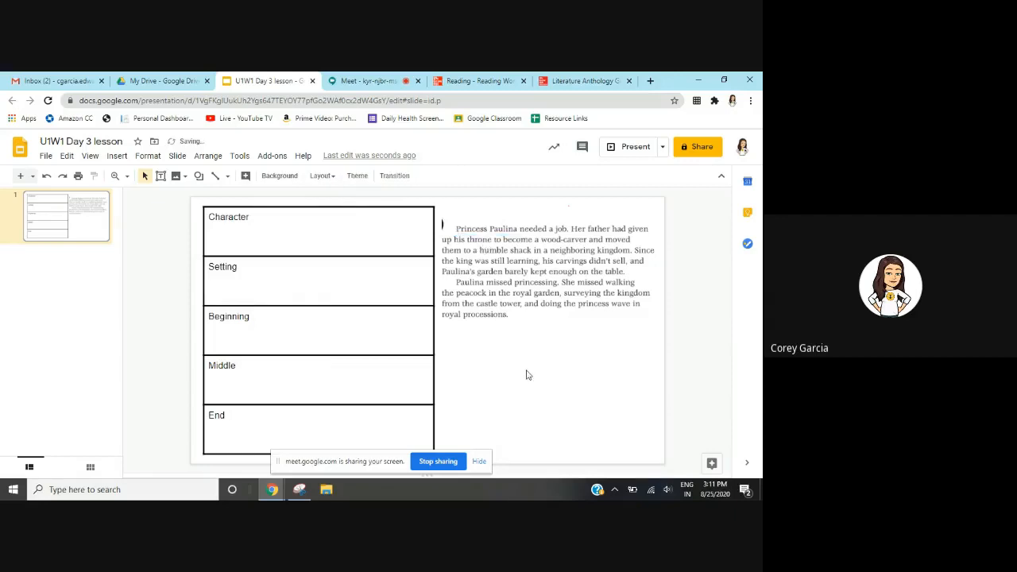
pyautogui.click(479, 461)
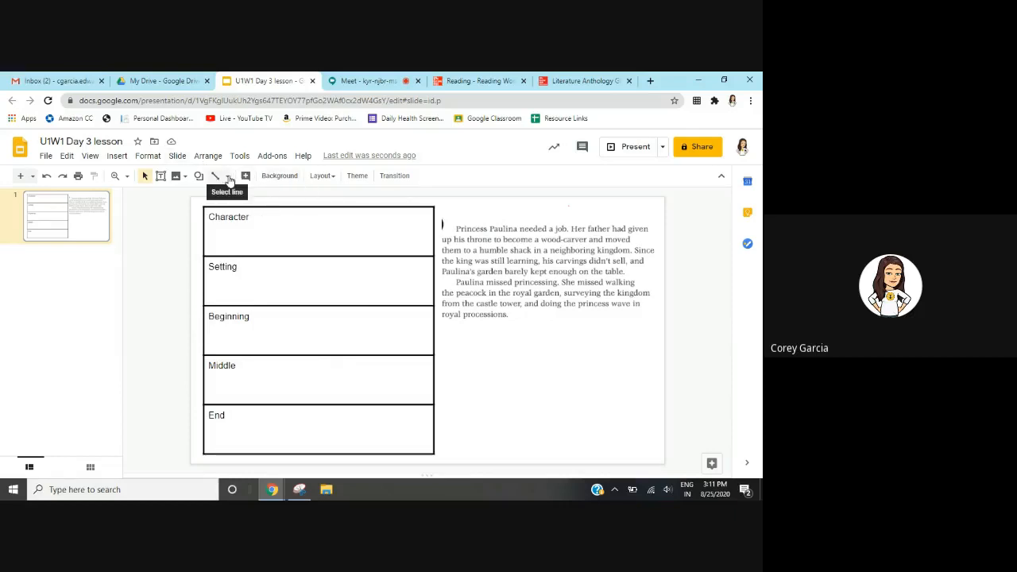
pyautogui.click(228, 177)
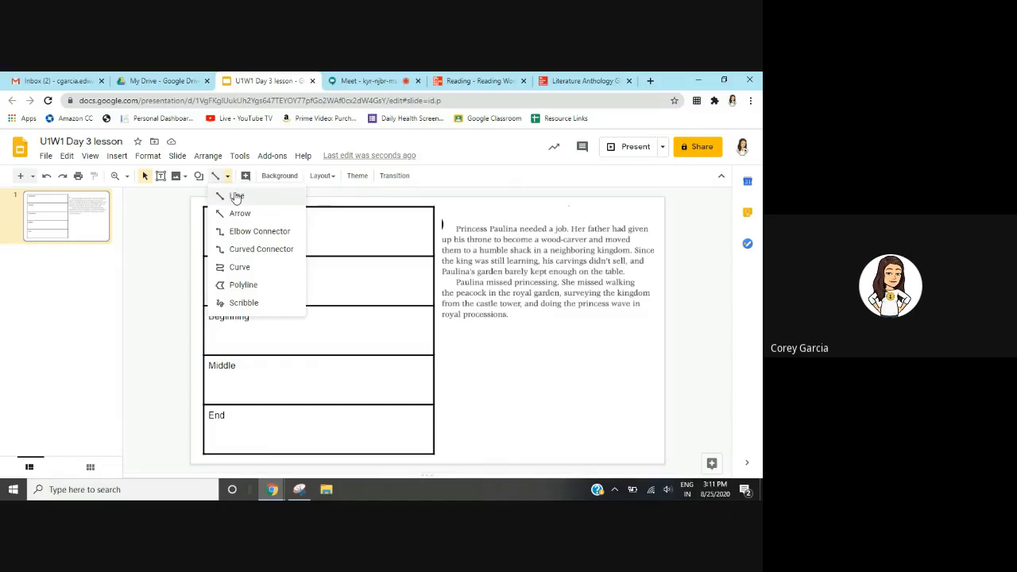
pyautogui.click(127, 158)
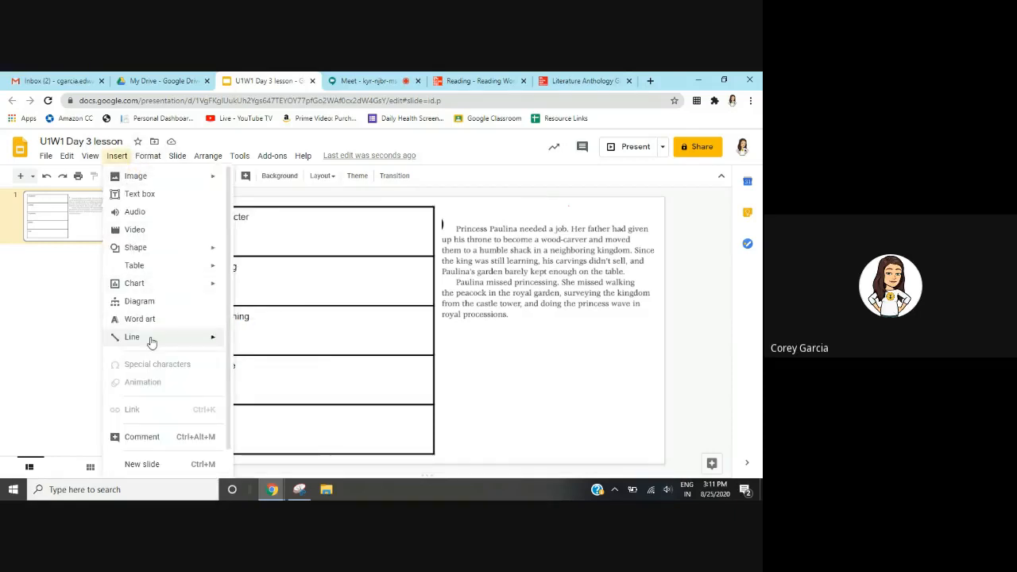
pyautogui.moveTo(213, 337)
pyautogui.click(495, 152)
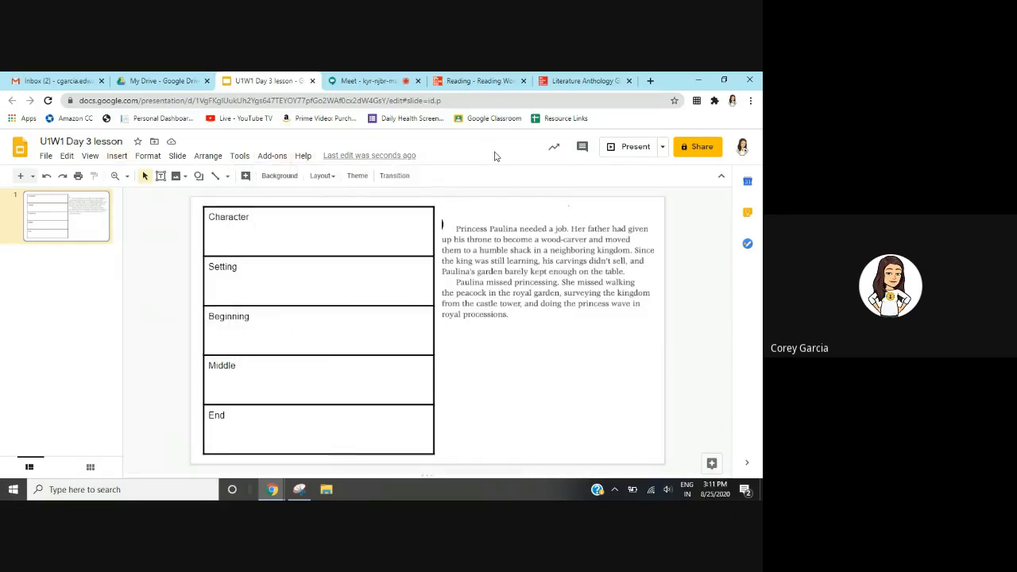
pyautogui.click(723, 176)
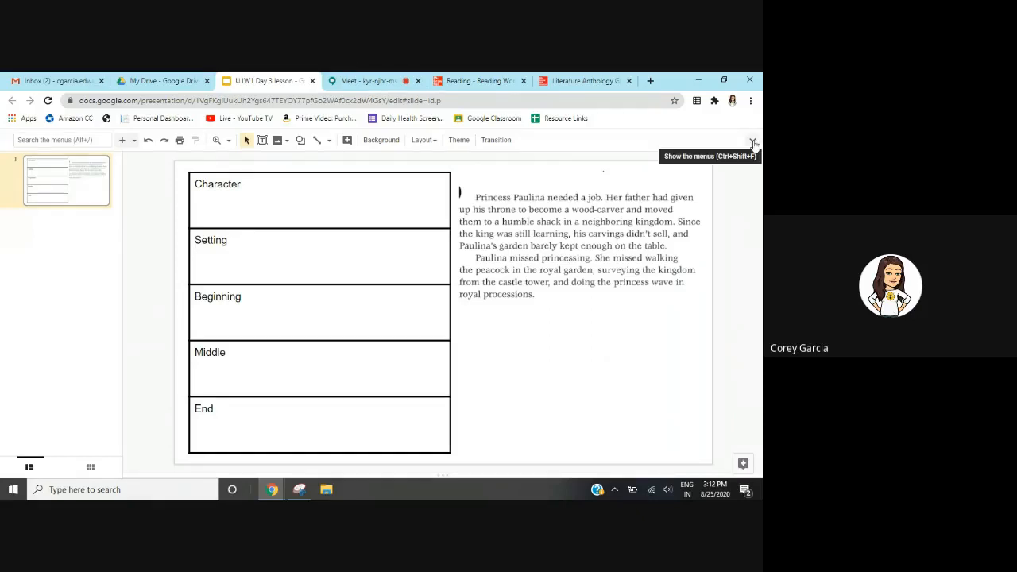
pyautogui.click(753, 143)
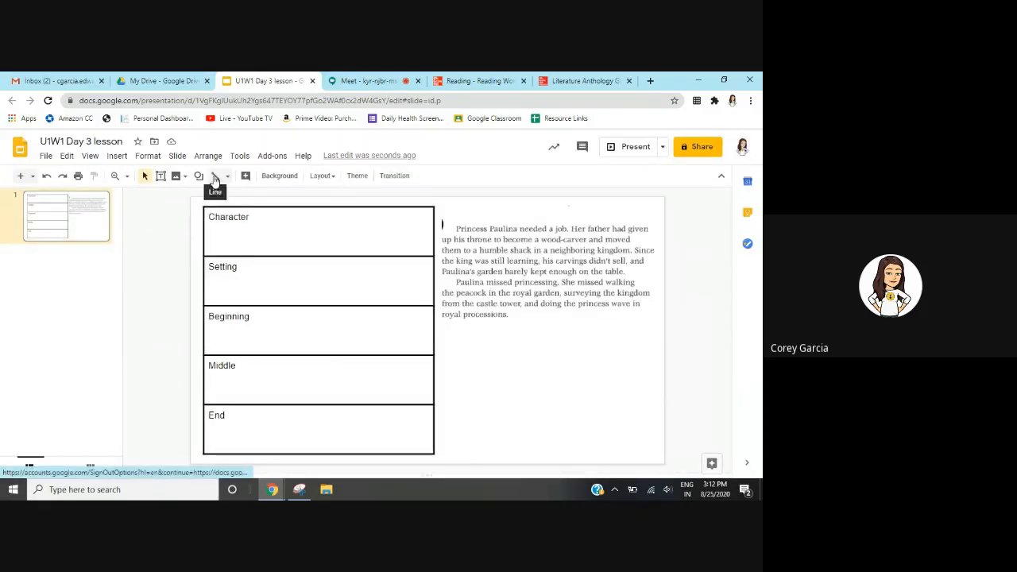
# Underline "Princess Paulina" in the pasted passage with a straight line spanning both words.
pyautogui.click(459, 234)
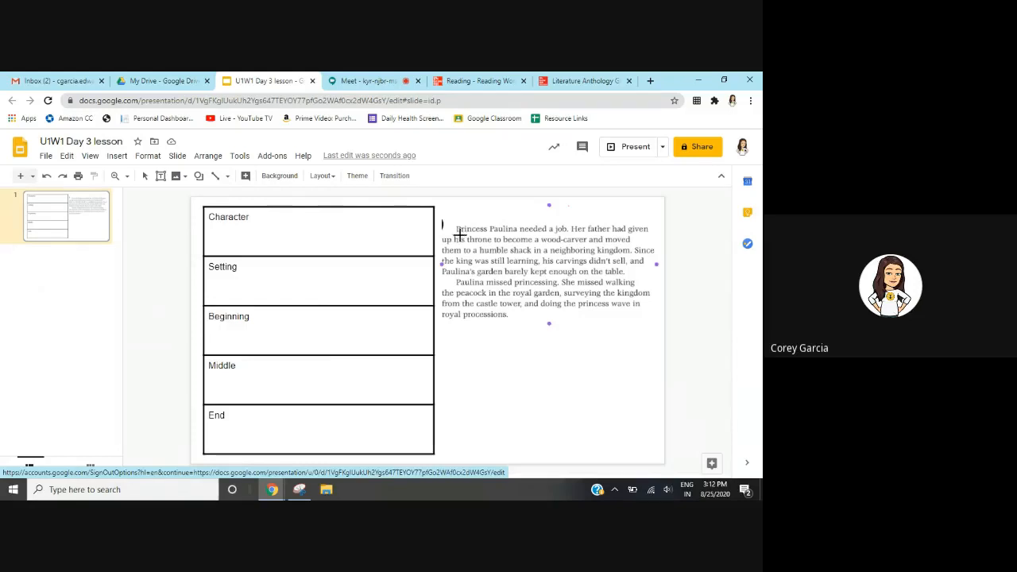
pyautogui.moveTo(455, 233); pyautogui.dragTo(518, 232)
pyautogui.moveTo(517, 232); pyautogui.dragTo(518, 232)
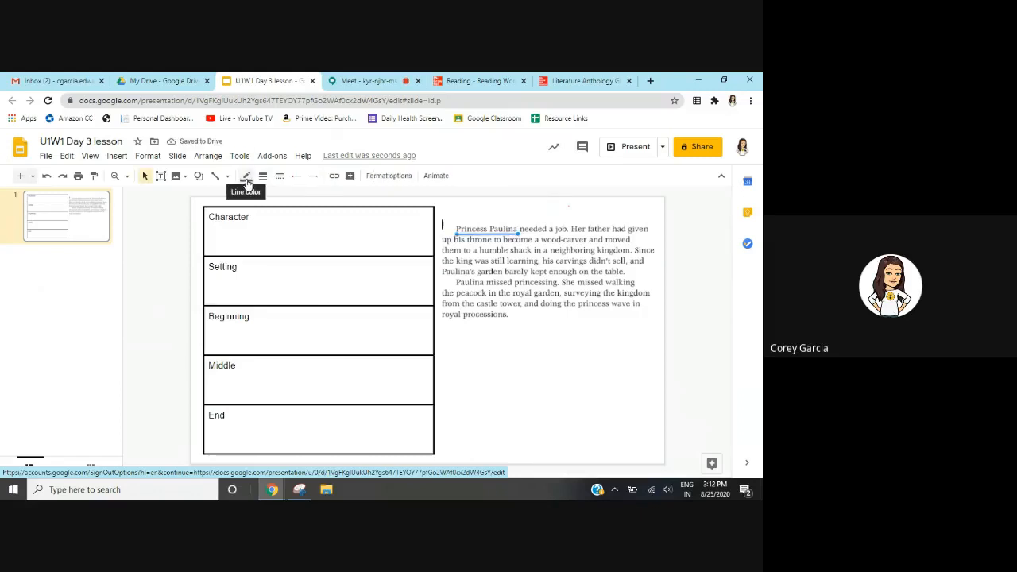
# Set the underline's color to red and its weight to 3px.
pyautogui.click(246, 176)
pyautogui.click(263, 231)
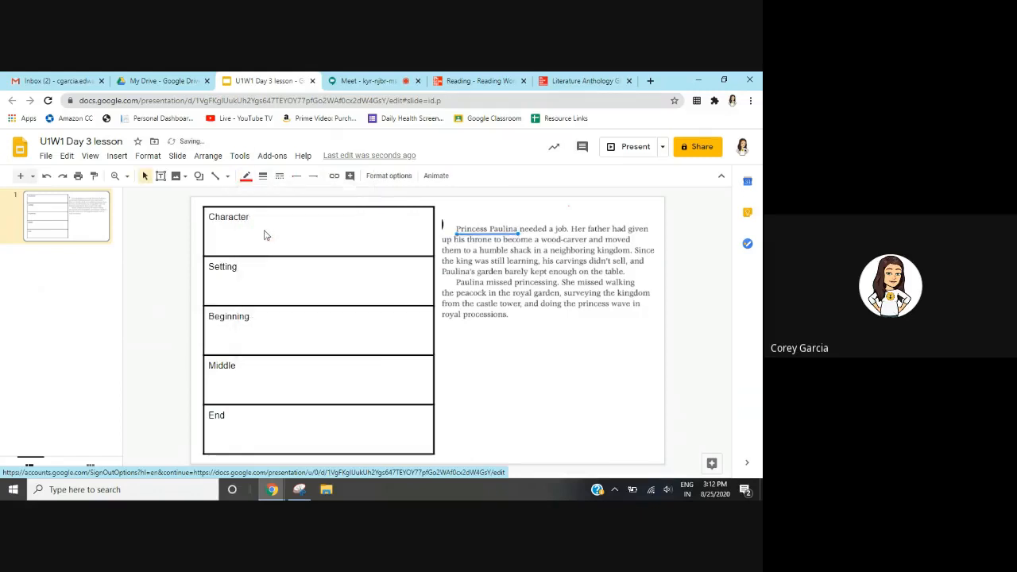
pyautogui.click(263, 176)
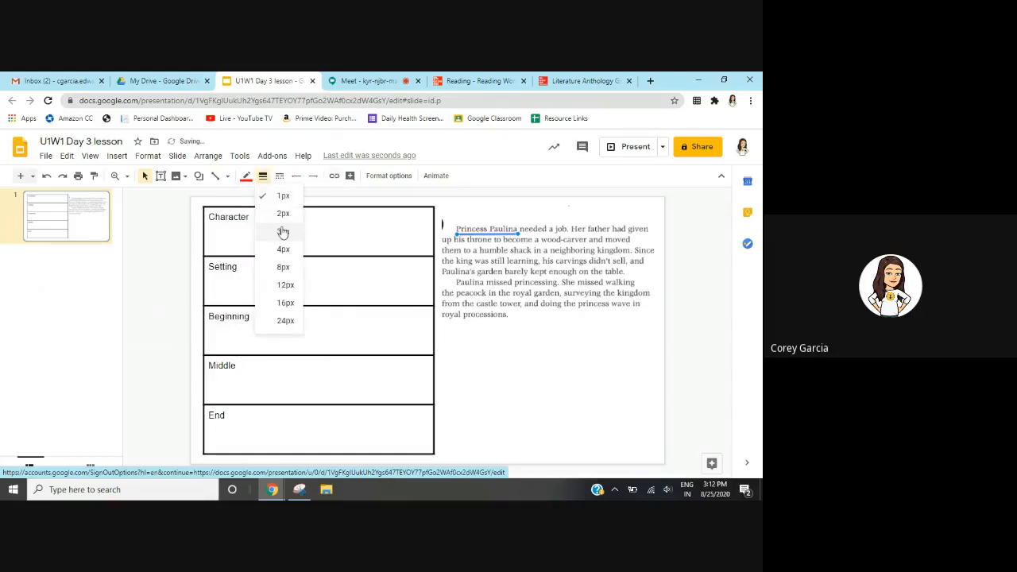
pyautogui.click(282, 231)
pyautogui.click(522, 364)
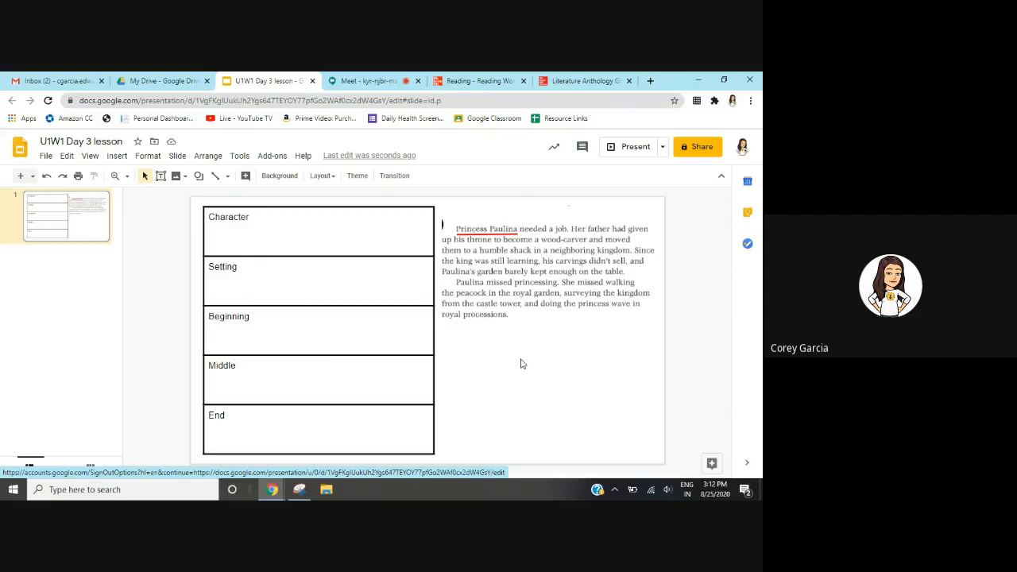
# Animate the red underline beneath "Princess Paulina" with Fade in, starting On click, and preview it.
pyautogui.click(476, 232)
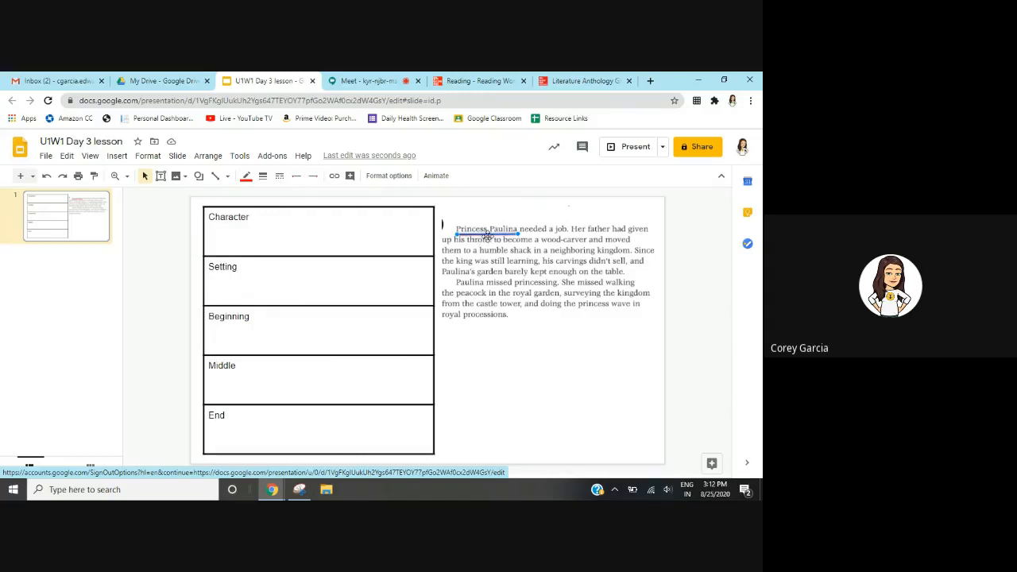
pyautogui.click(117, 157)
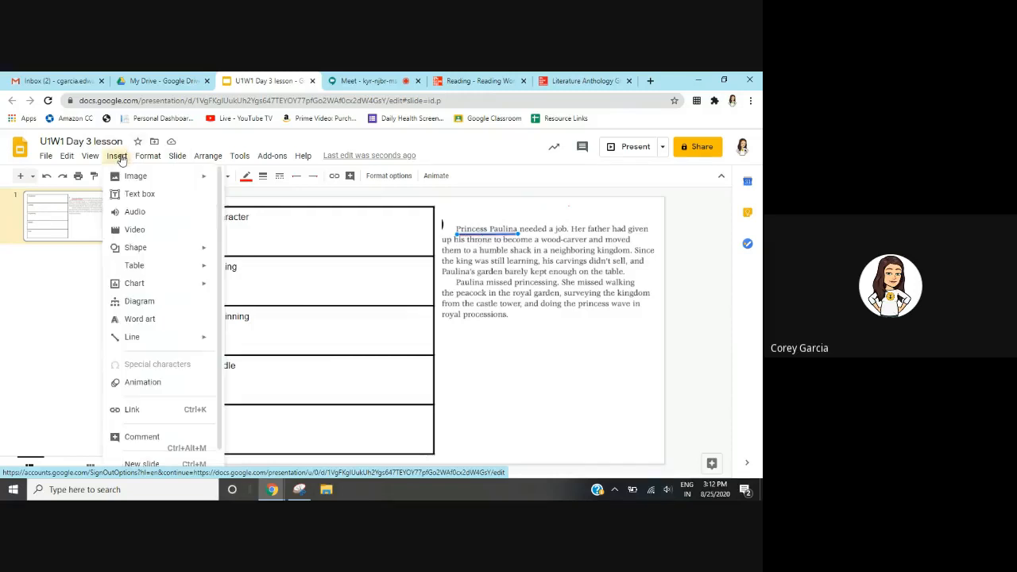
pyautogui.click(147, 393)
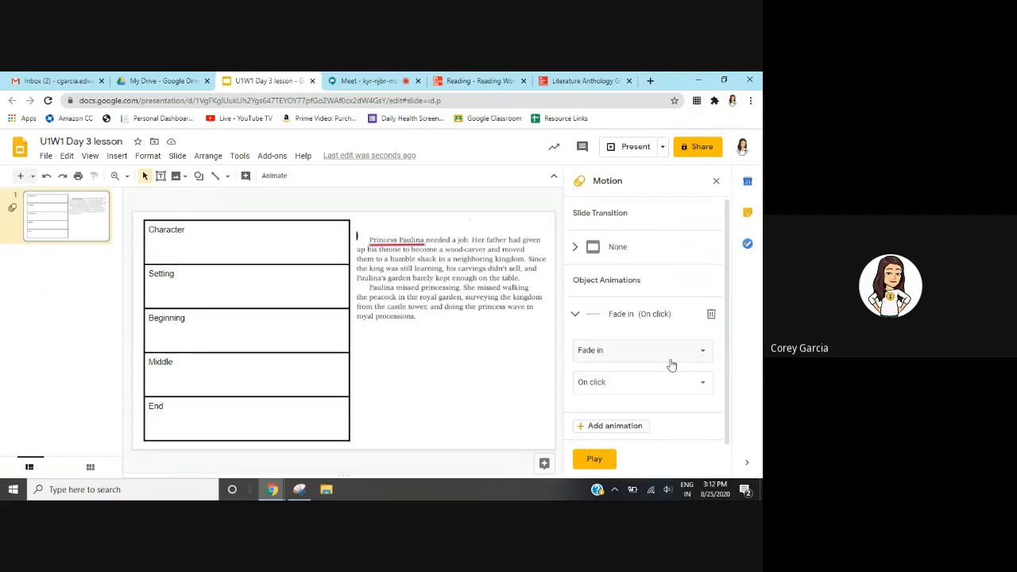
pyautogui.click(704, 354)
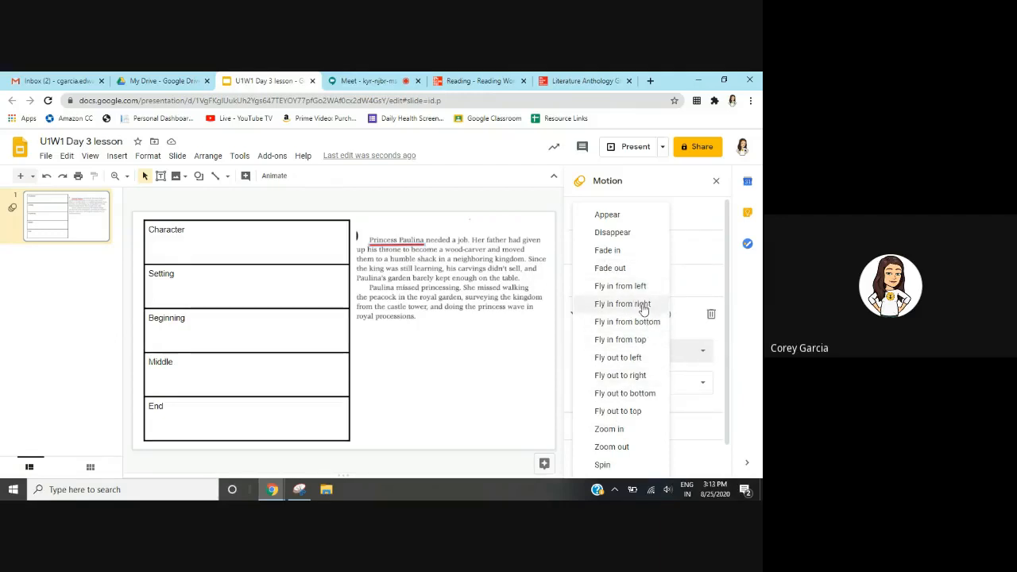
pyautogui.click(626, 253)
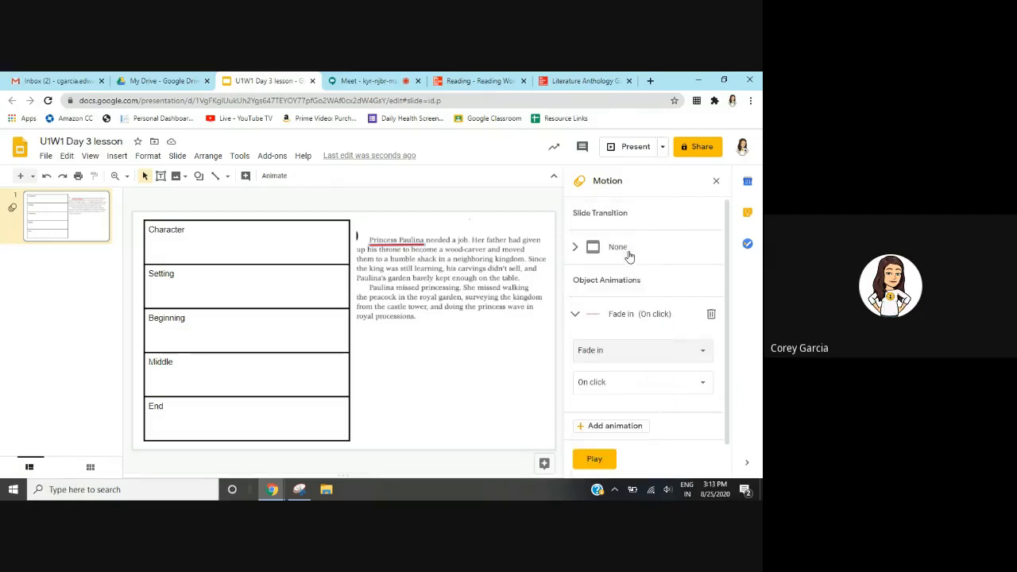
pyautogui.click(632, 384)
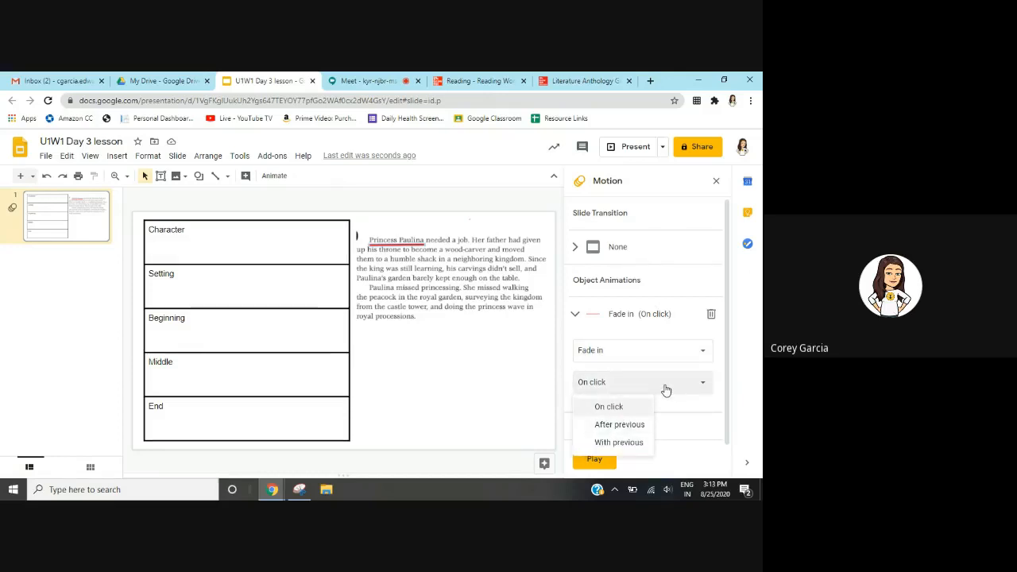
pyautogui.click(607, 409)
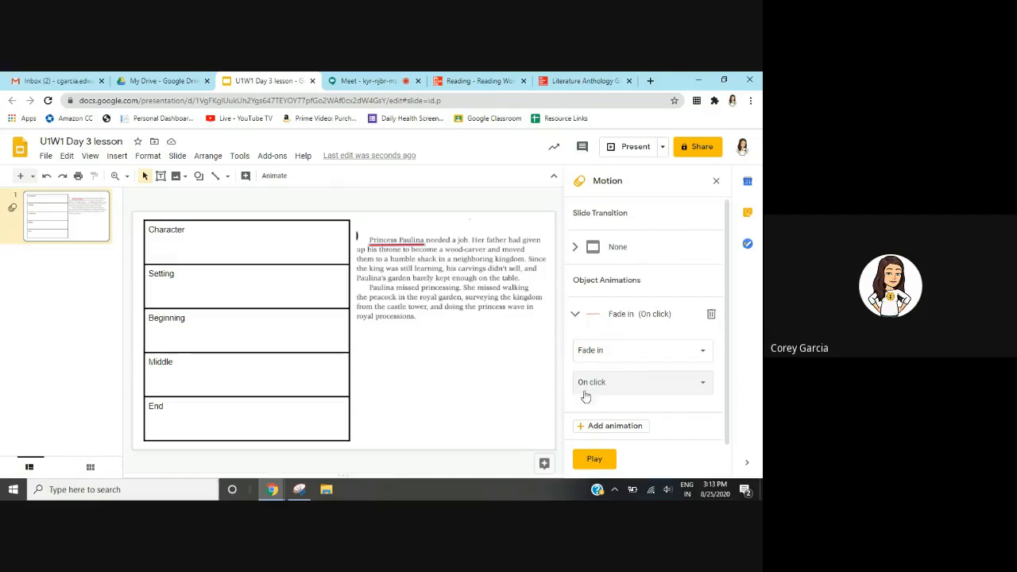
pyautogui.click(596, 460)
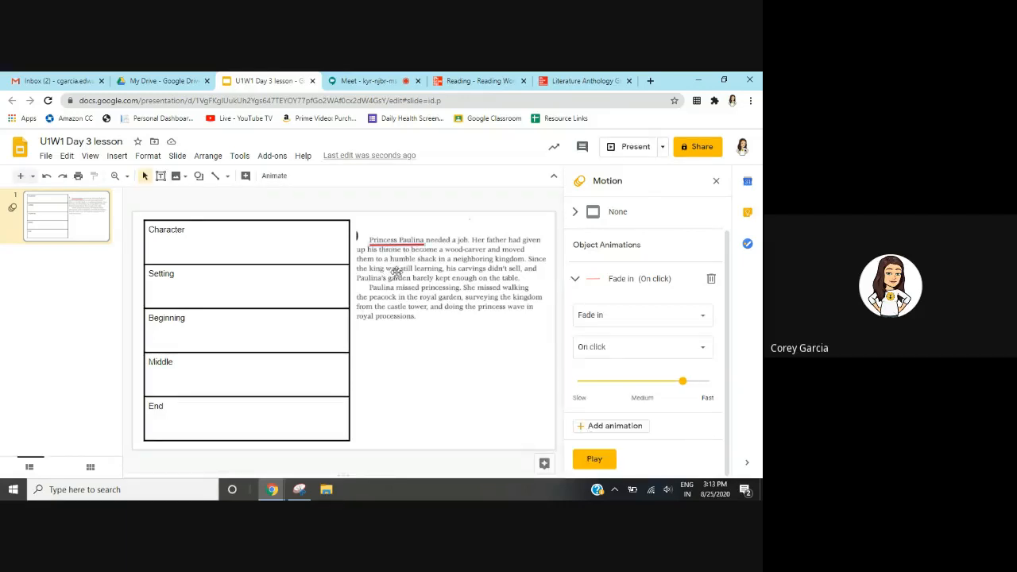
pyautogui.click(203, 244)
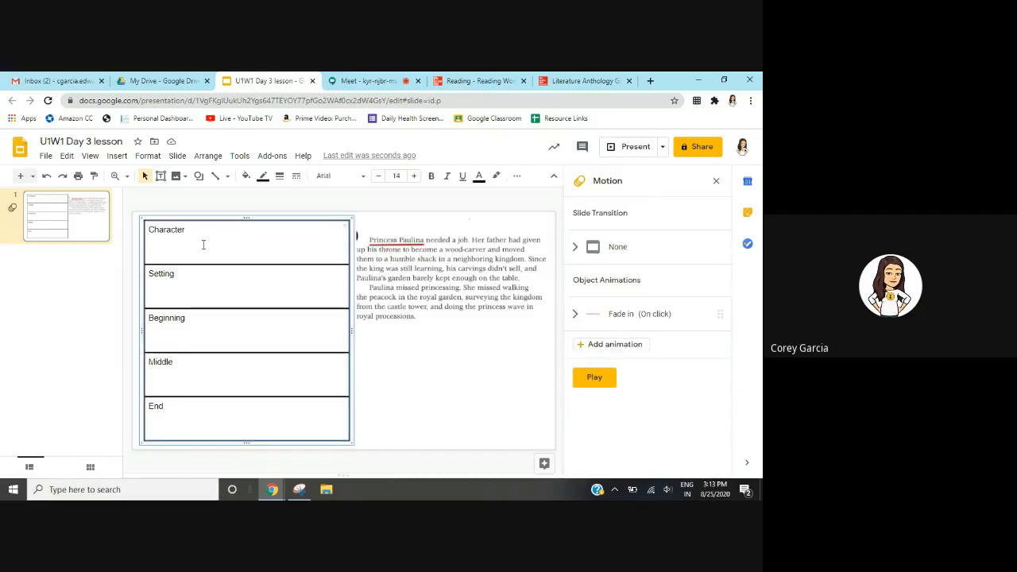
pyautogui.press('Return')
pyautogui.click(479, 387)
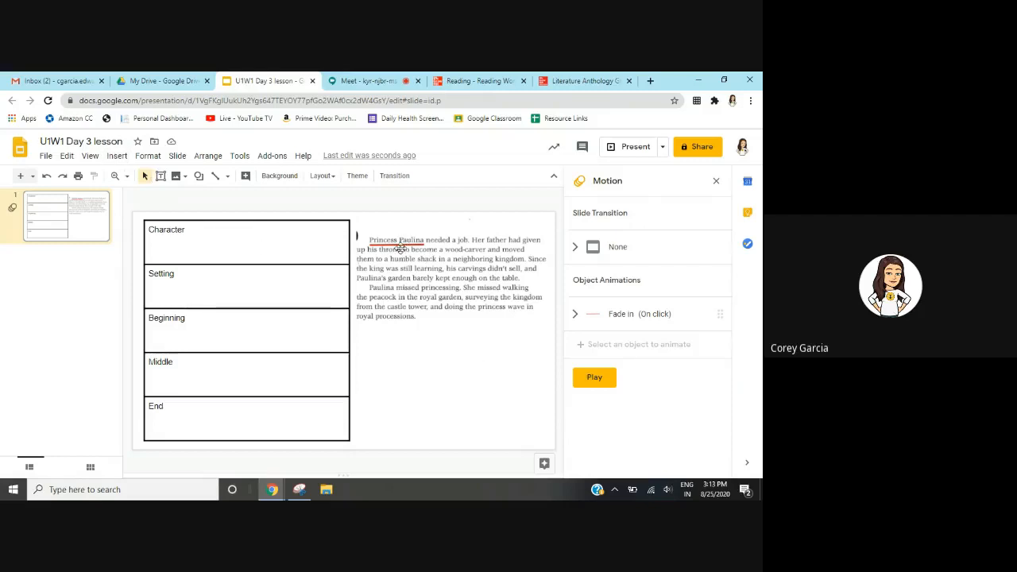
# Insert a text box inside the Character row of the table and enter "Princess Paulina".
pyautogui.click(115, 156)
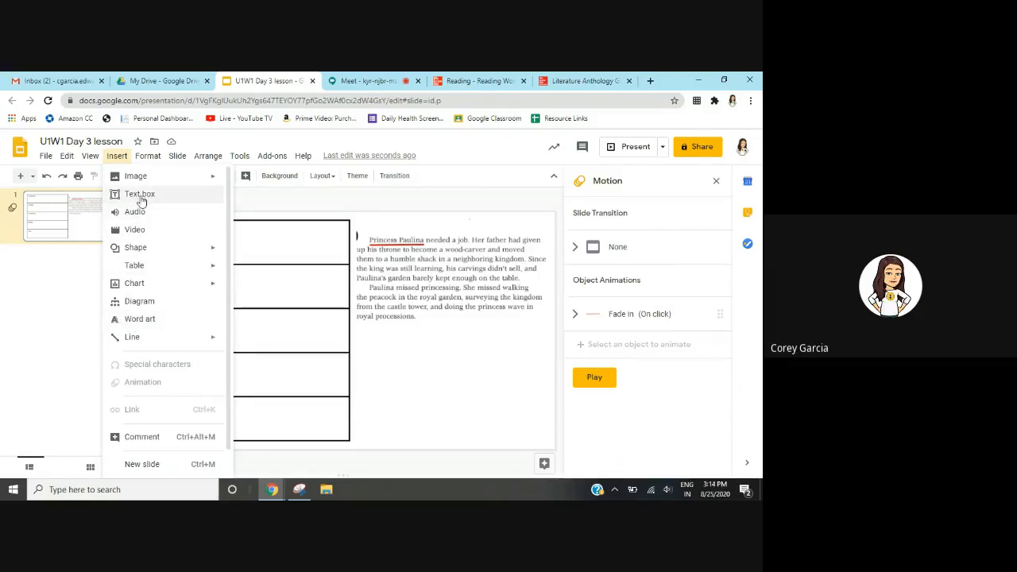
pyautogui.click(139, 194)
pyautogui.moveTo(163, 233); pyautogui.dragTo(332, 261)
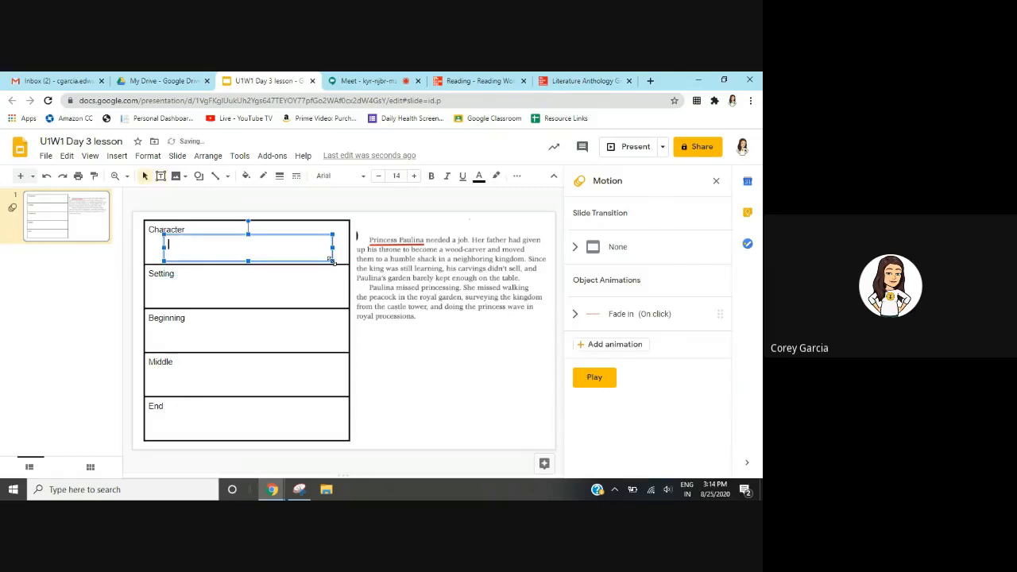
pyautogui.write('Princess Paulina')
# Set the "Princess Paulina" answer in the Character row to font size 19 and center it horizontally.
pyautogui.tripleClick(248, 243)
pyautogui.click(414, 176)
pyautogui.click(414, 175)
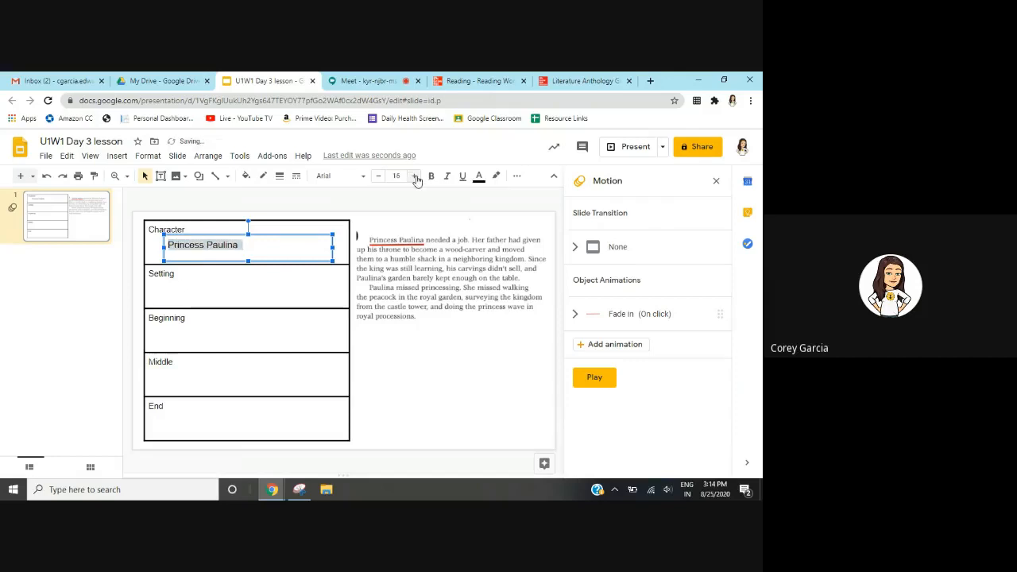
pyautogui.click(415, 177)
pyautogui.click(415, 177)
pyautogui.click(415, 178)
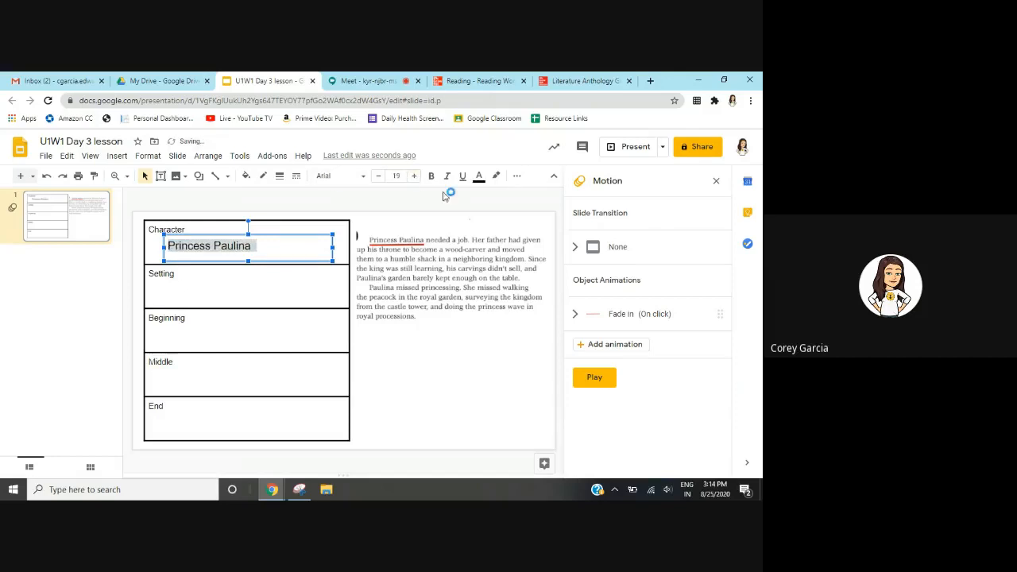
pyautogui.click(517, 175)
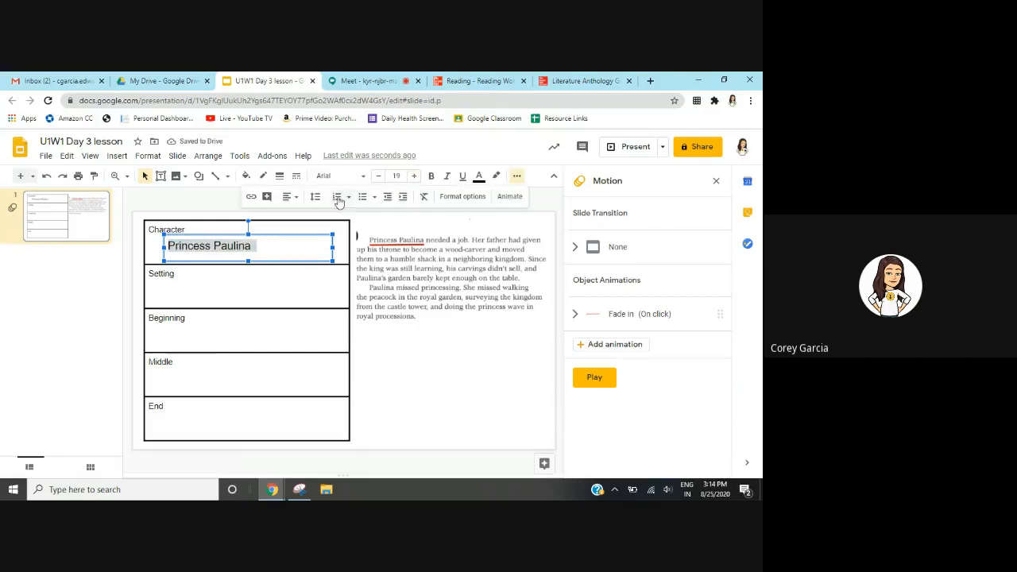
pyautogui.click(290, 197)
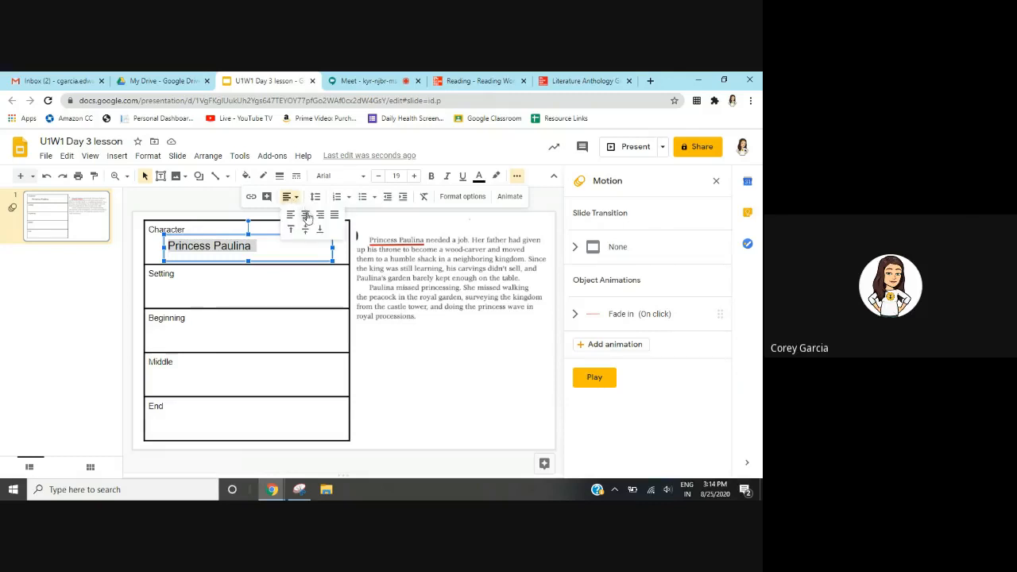
pyautogui.click(305, 214)
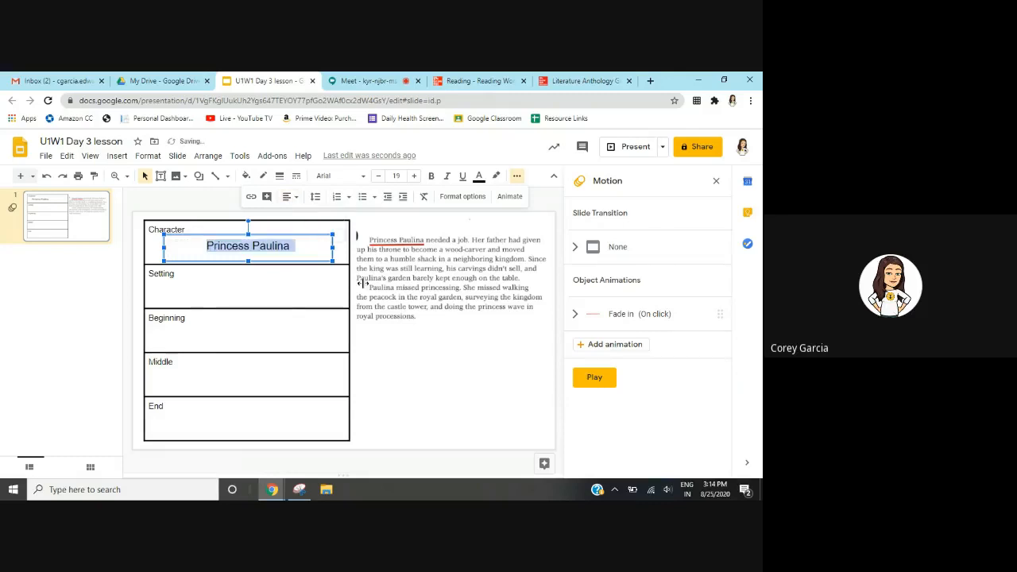
# Deselect the text box and preview the slide's object animations.
pyautogui.click(392, 374)
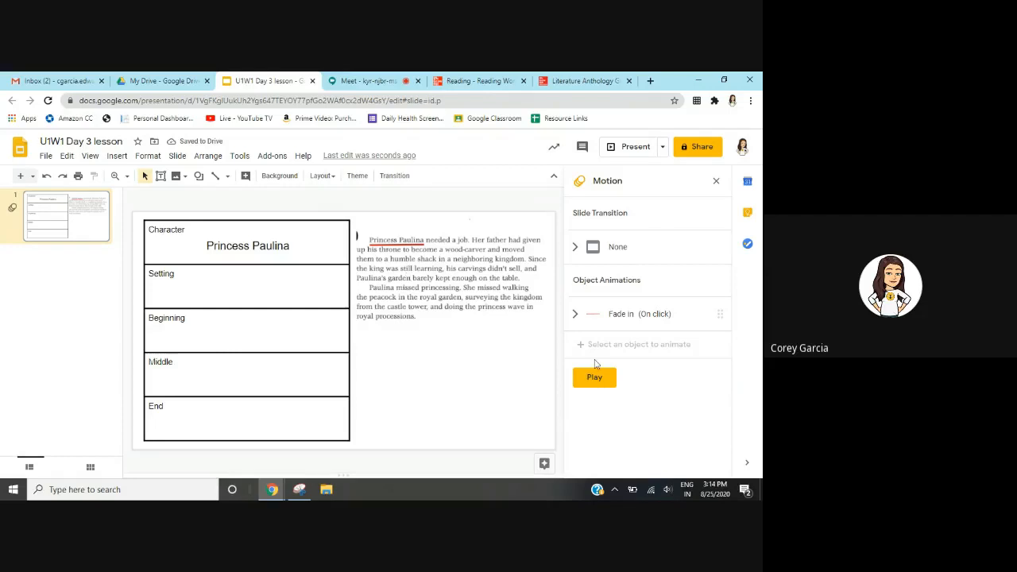
pyautogui.click(594, 379)
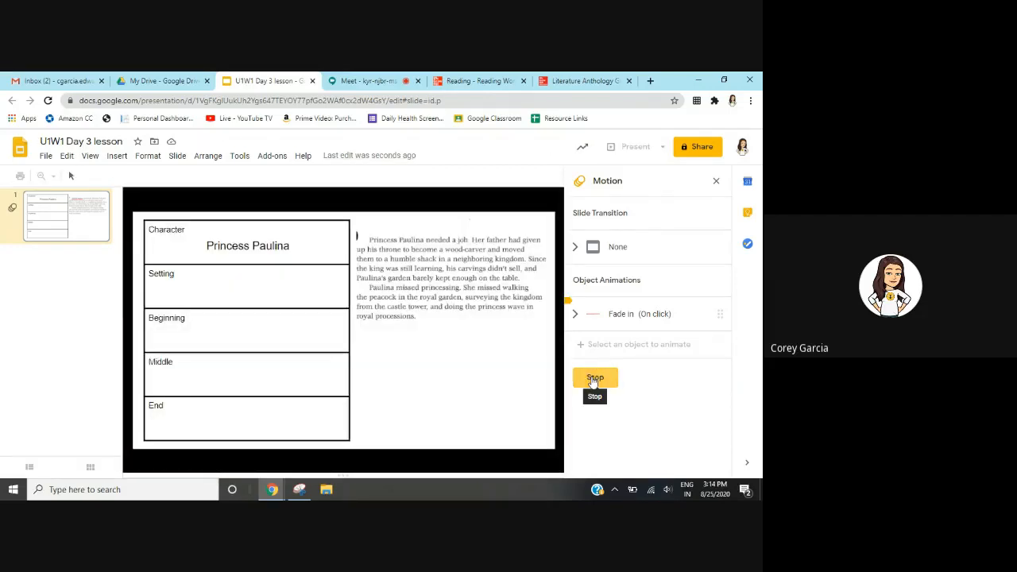
pyautogui.click(594, 379)
# Add a Fade in, On click animation to the "Princess Paulina" text box in the Character row and delete it.
pyautogui.click(262, 259)
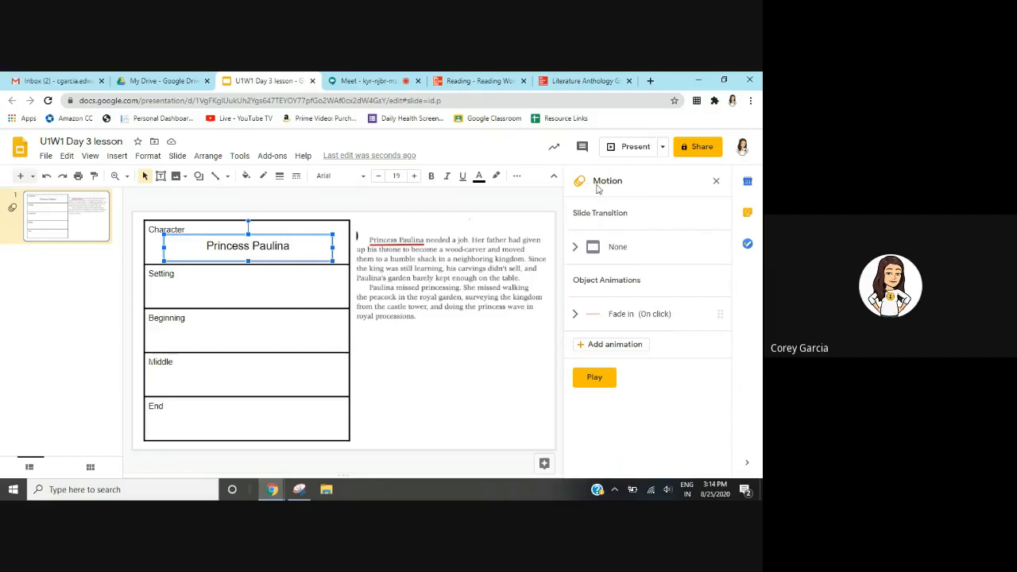
pyautogui.click(715, 182)
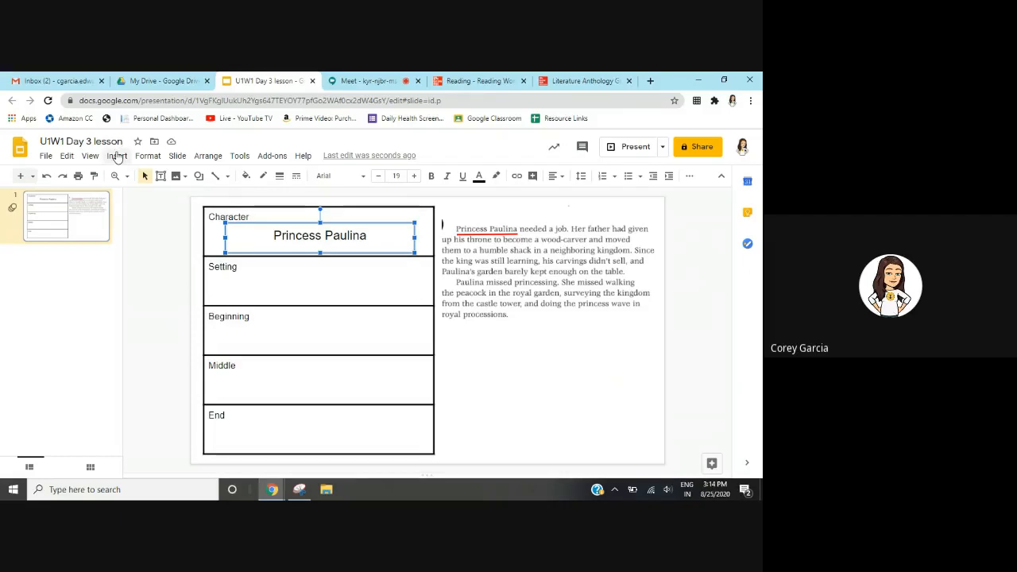
pyautogui.click(117, 156)
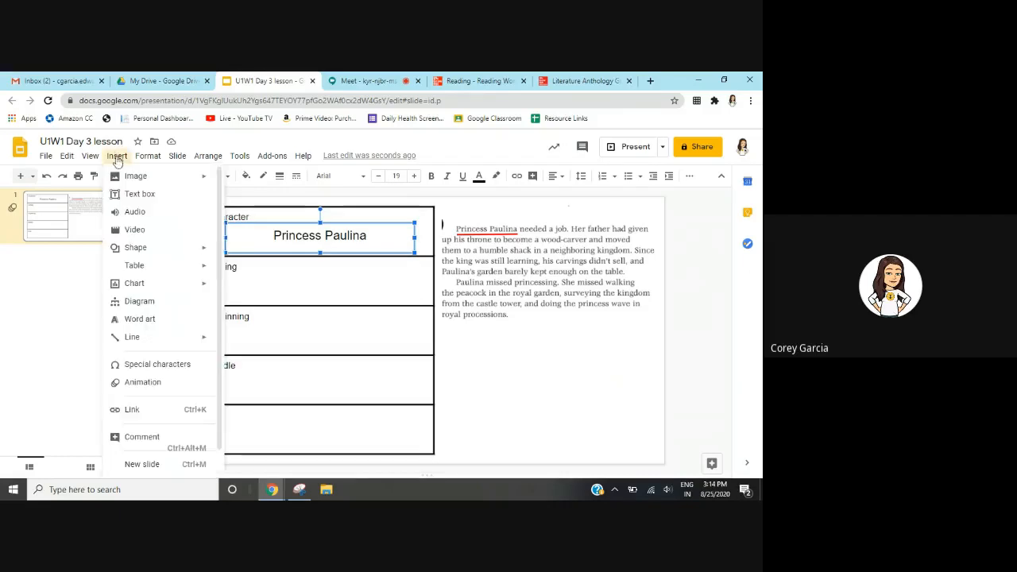
pyautogui.click(142, 382)
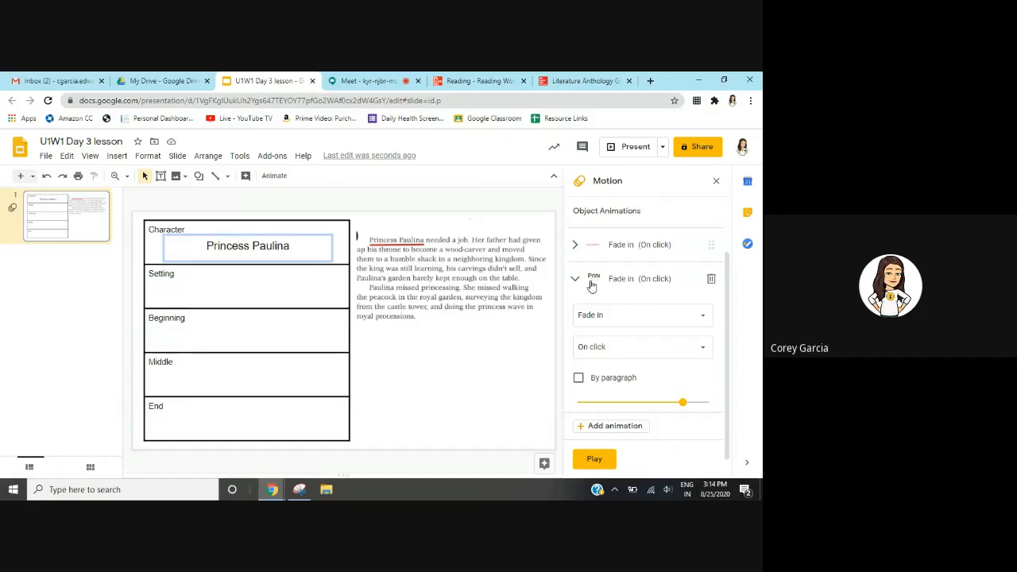
pyautogui.click(711, 278)
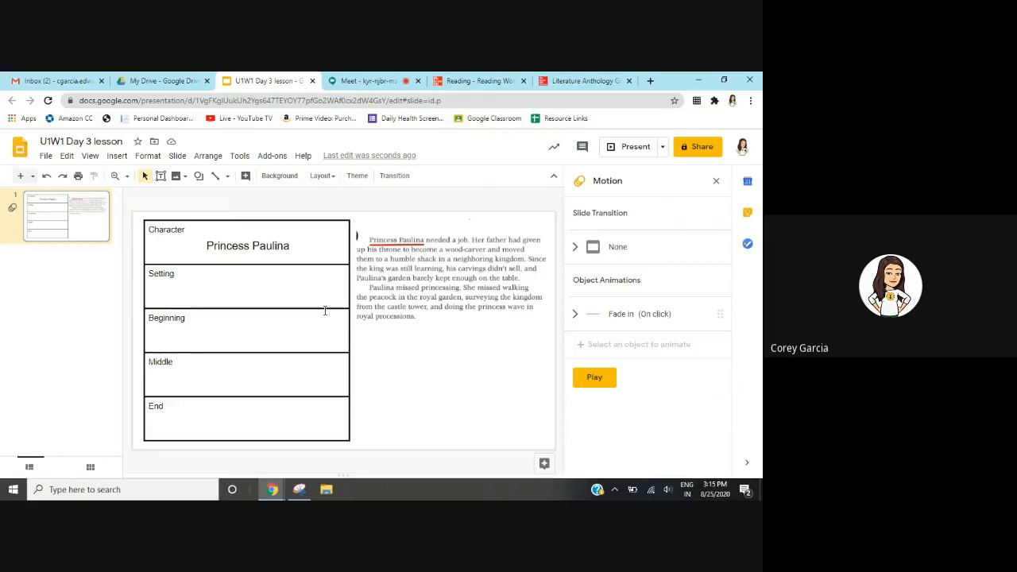
# Animate the "Princess Paulina" text box with Fly in from top, starting On click, and preview the slide's animations.
pyautogui.click(273, 250)
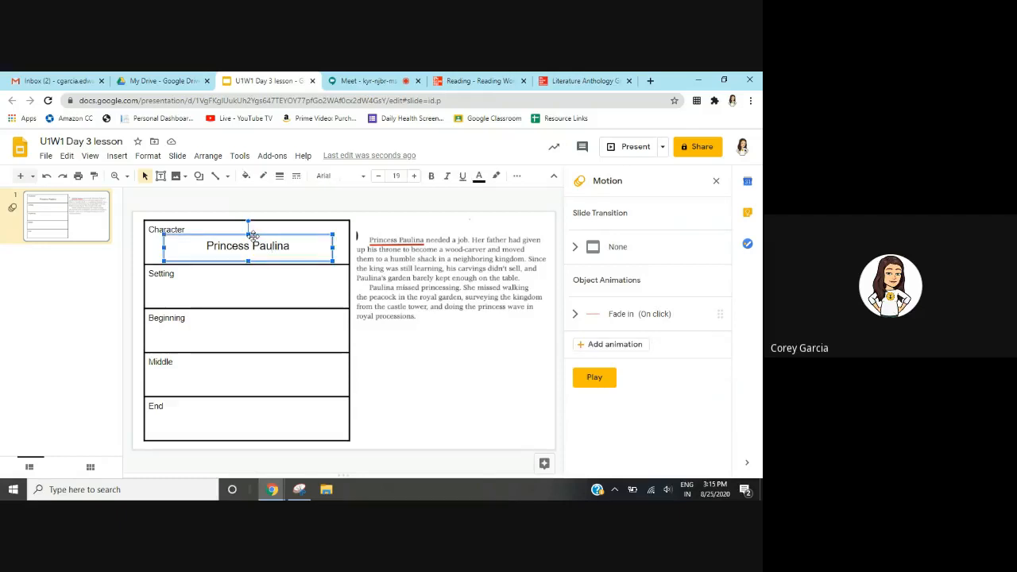
pyautogui.click(612, 347)
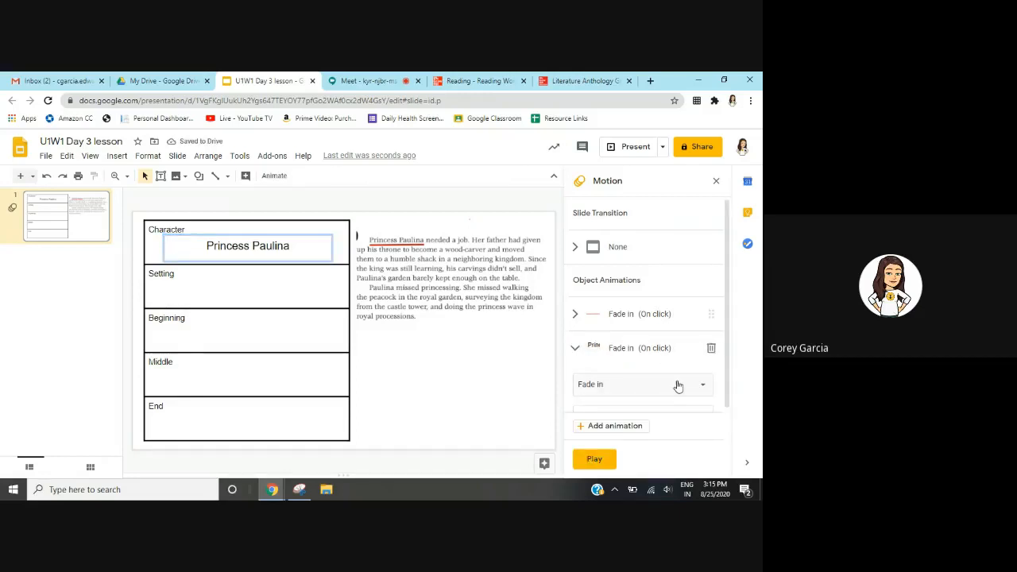
pyautogui.click(677, 386)
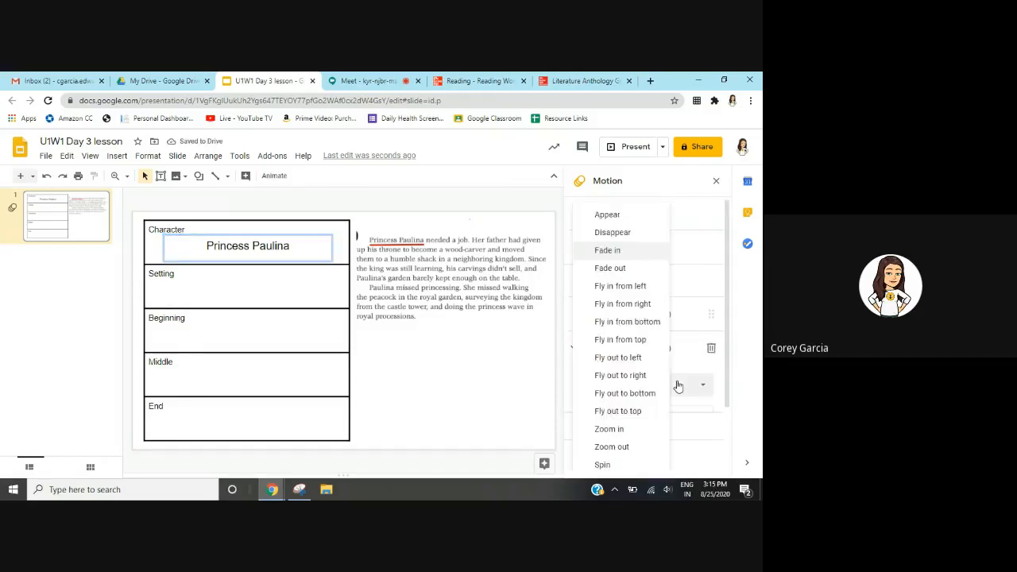
pyautogui.click(642, 342)
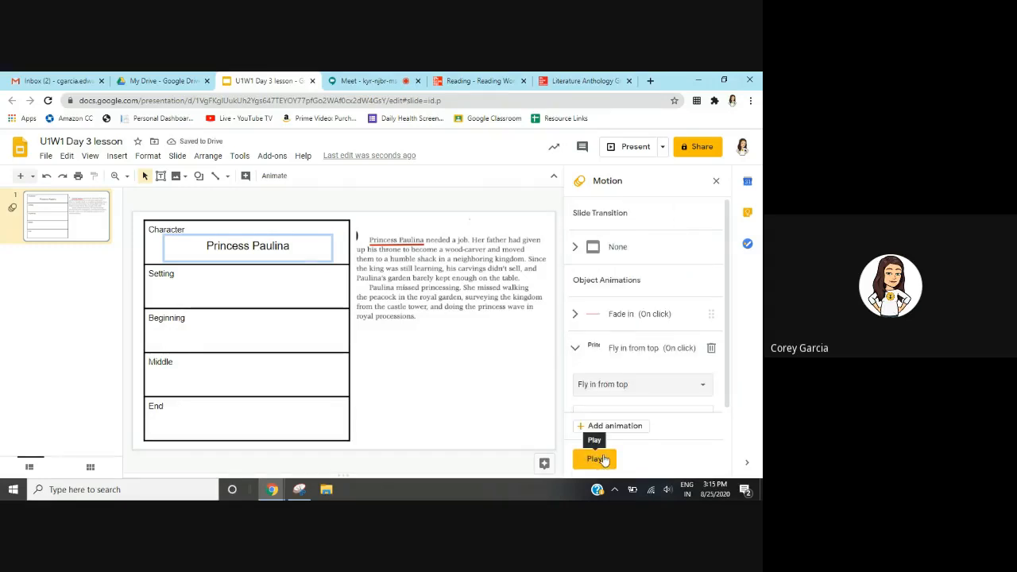
pyautogui.click(601, 460)
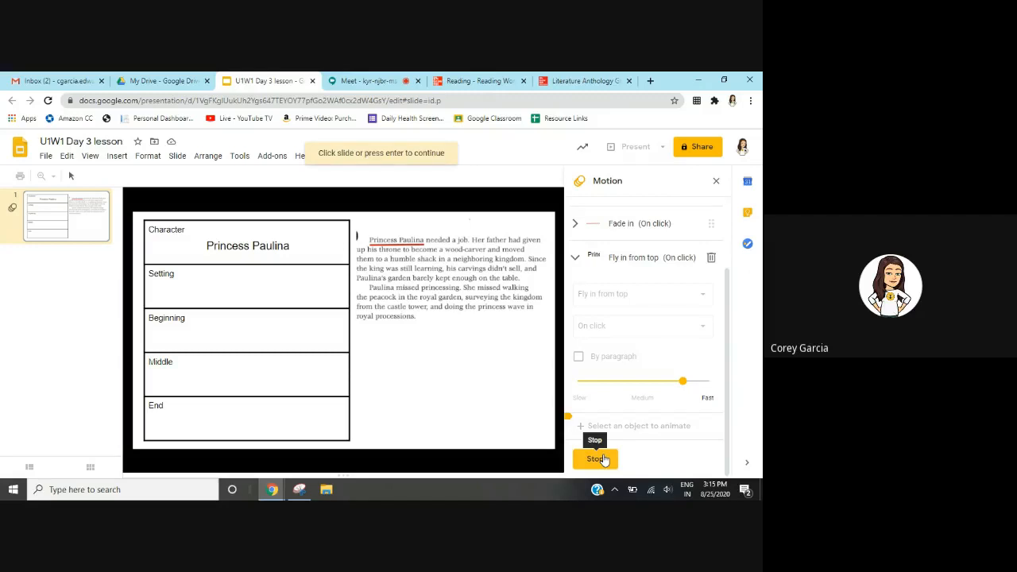
pyautogui.click(603, 459)
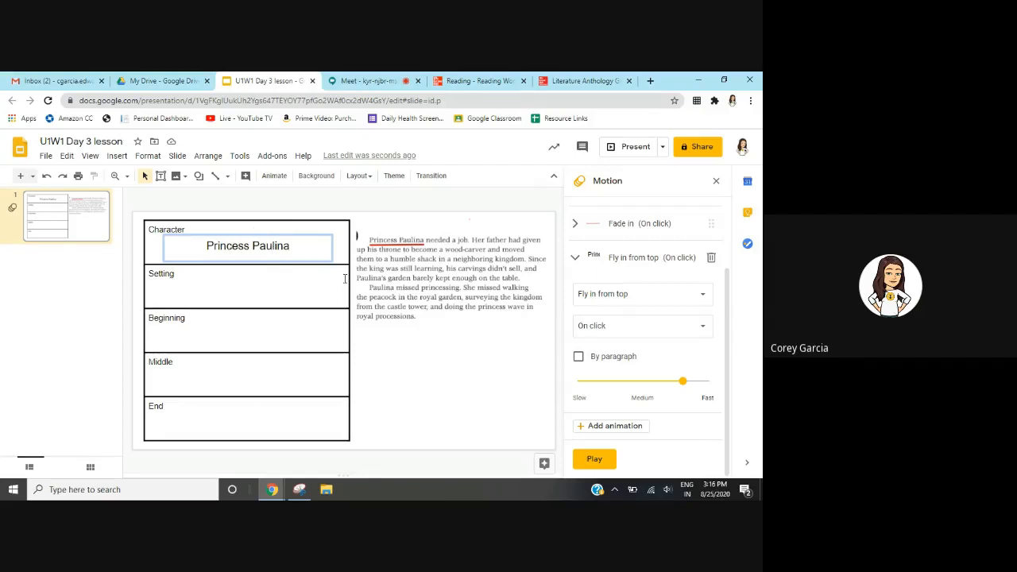
pyautogui.click(441, 403)
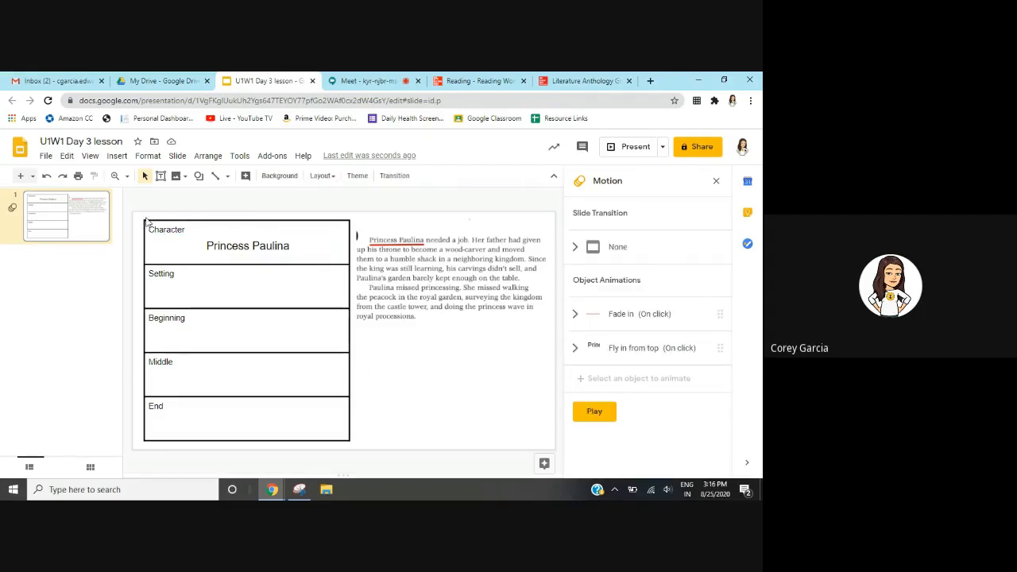
# Duplicate the first slide with its table, passage and animations.
pyautogui.rightClick(68, 230)
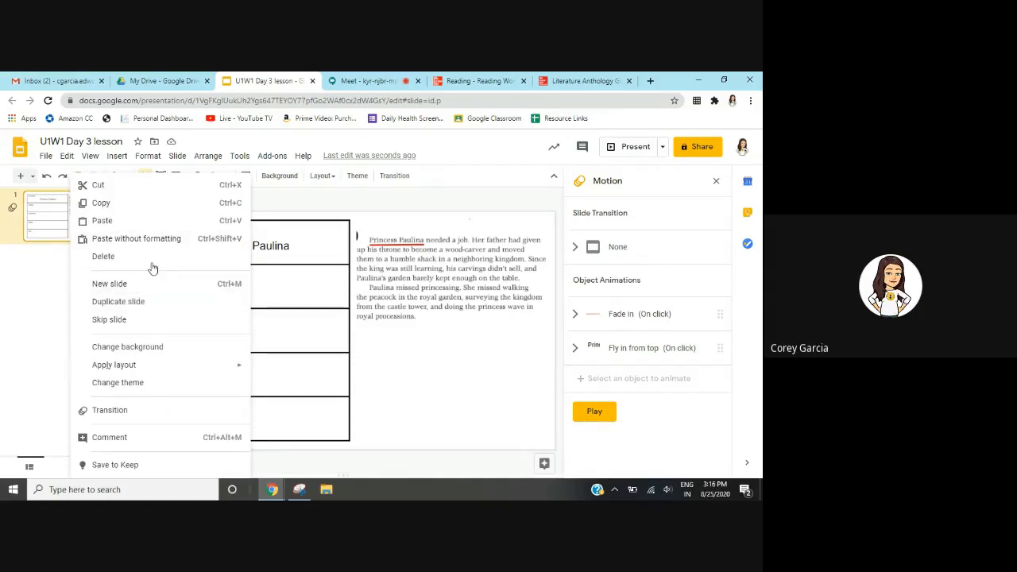
pyautogui.click(127, 300)
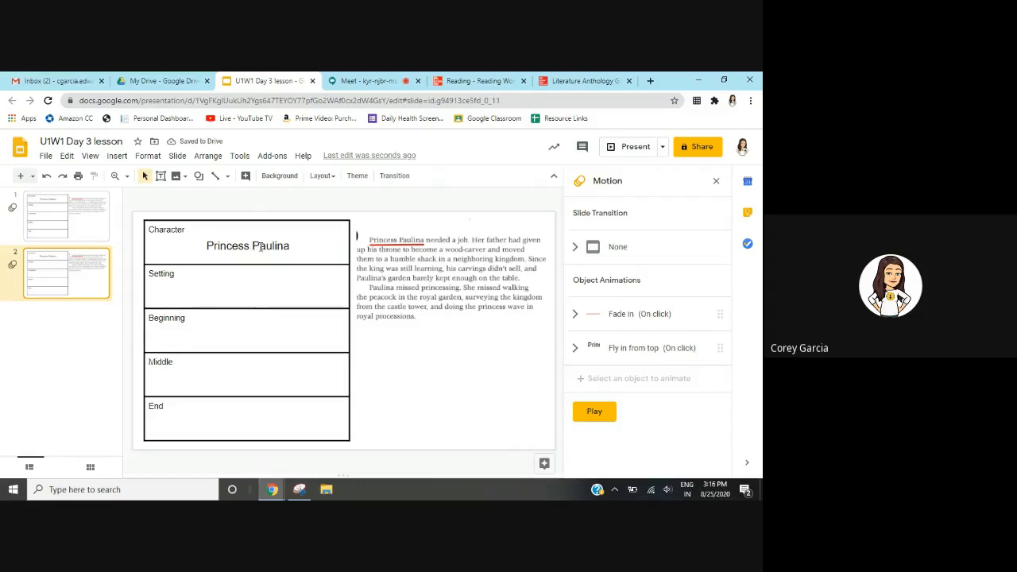
# Remove the Fly in from top and Fade in animations from the second slide and check the slide in presentation view.
pyautogui.click(261, 247)
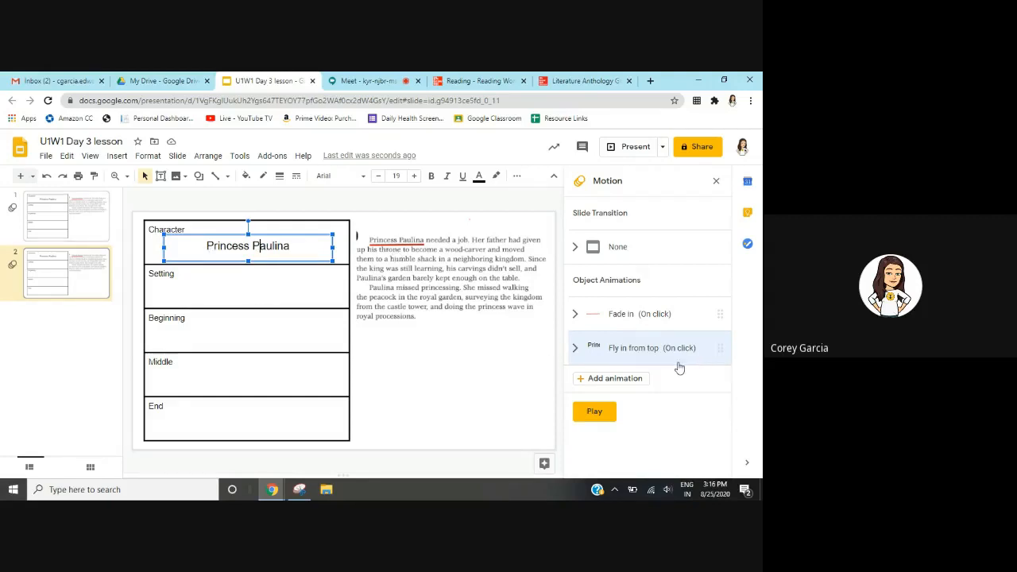
pyautogui.click(719, 350)
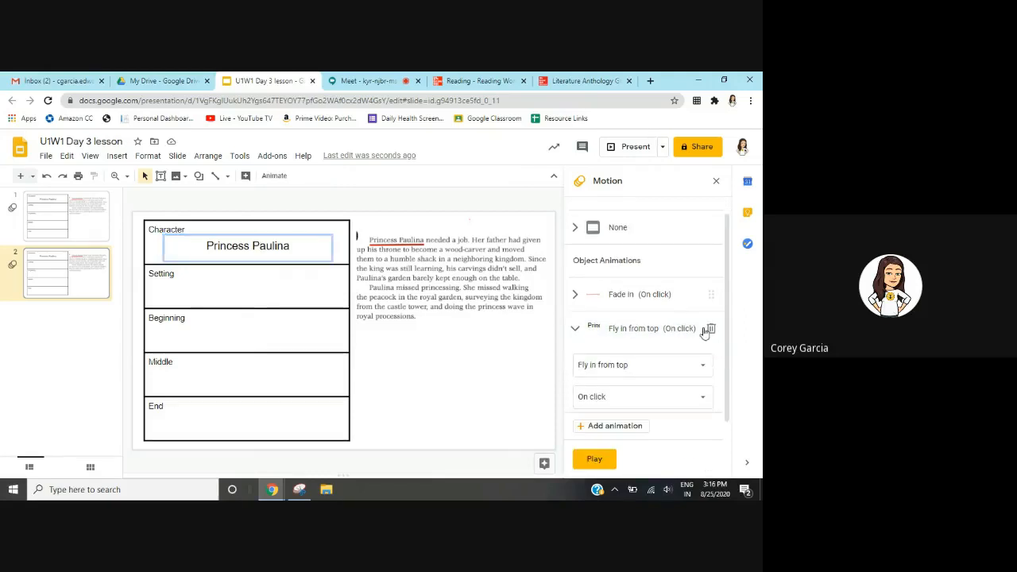
pyautogui.click(709, 328)
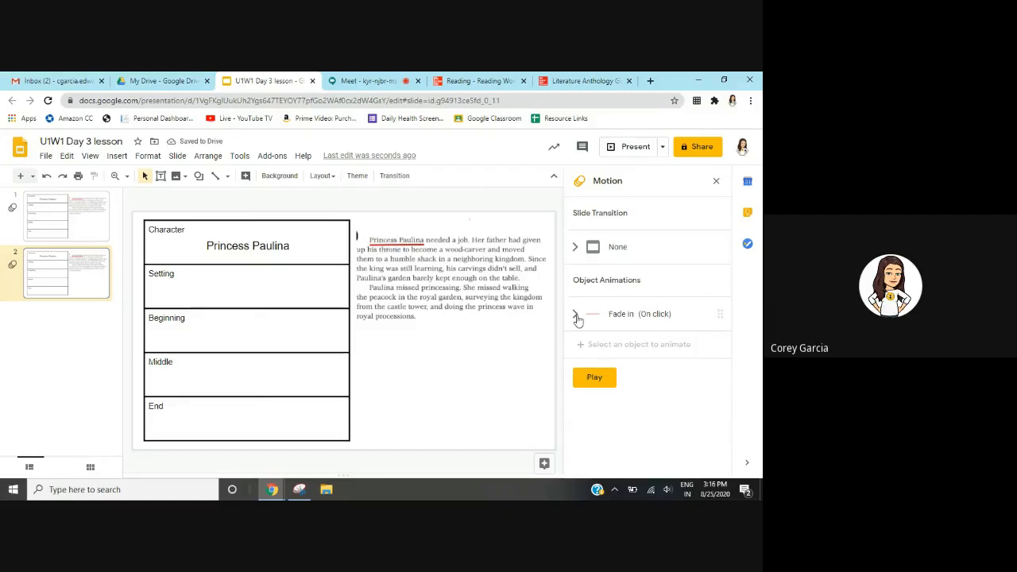
pyautogui.click(719, 321)
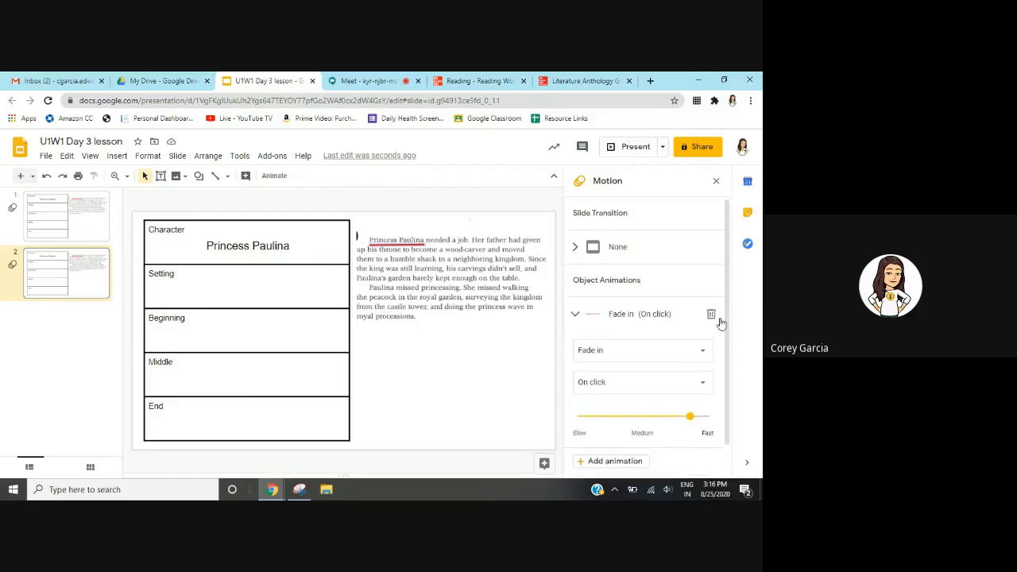
pyautogui.click(711, 316)
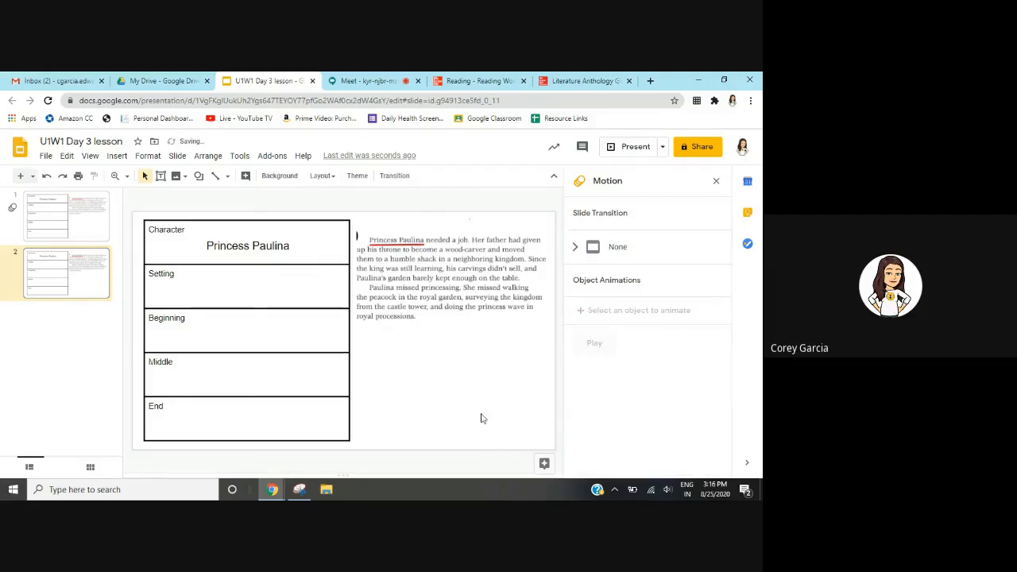
pyautogui.click(716, 181)
pyautogui.click(619, 147)
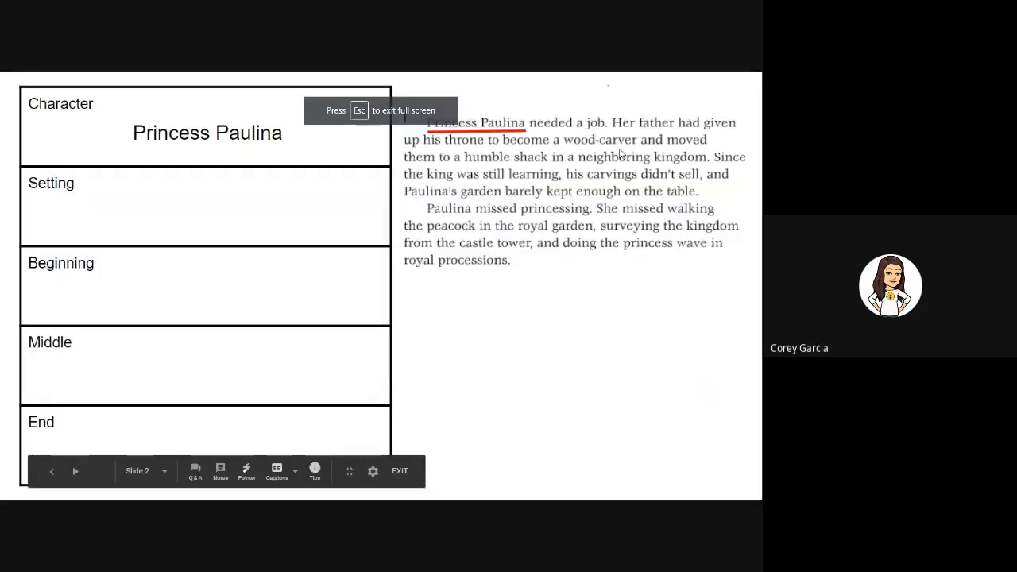
pyautogui.press('Escape')
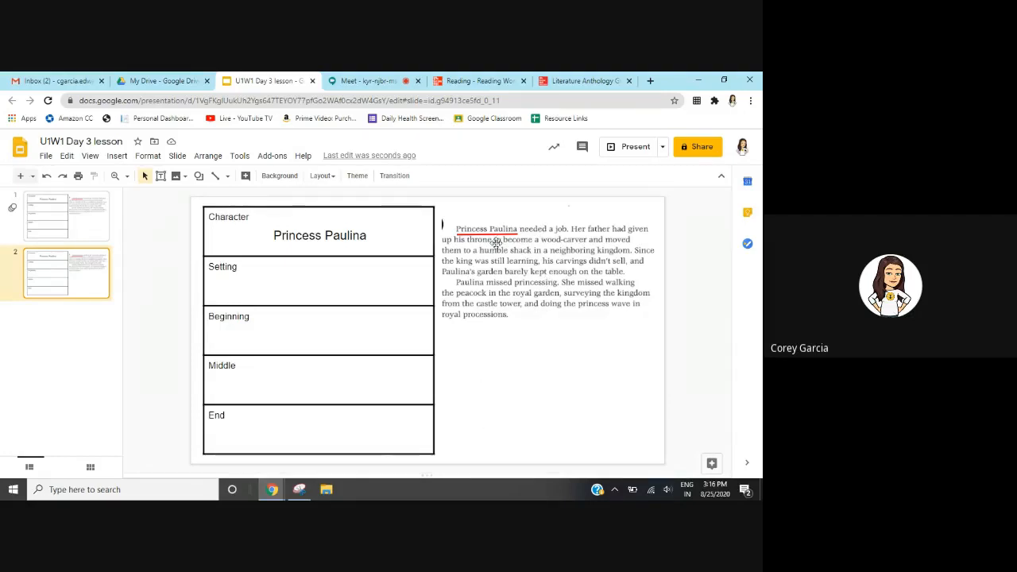
# Delete the red underline and the passage image beside the organizer on the second slide.
pyautogui.click(490, 234)
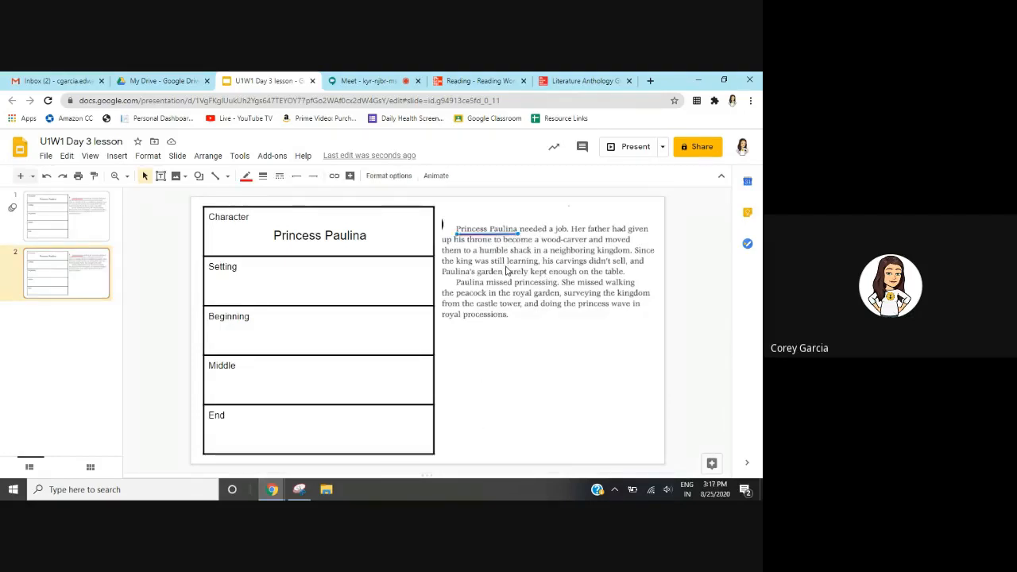
pyautogui.press('Delete')
pyautogui.click(506, 271)
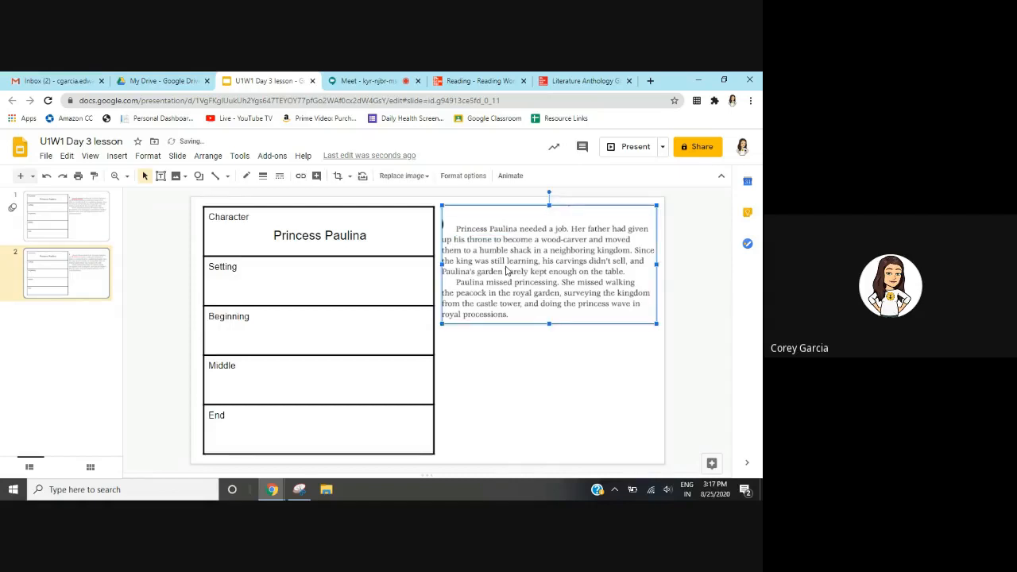
pyautogui.press('Delete')
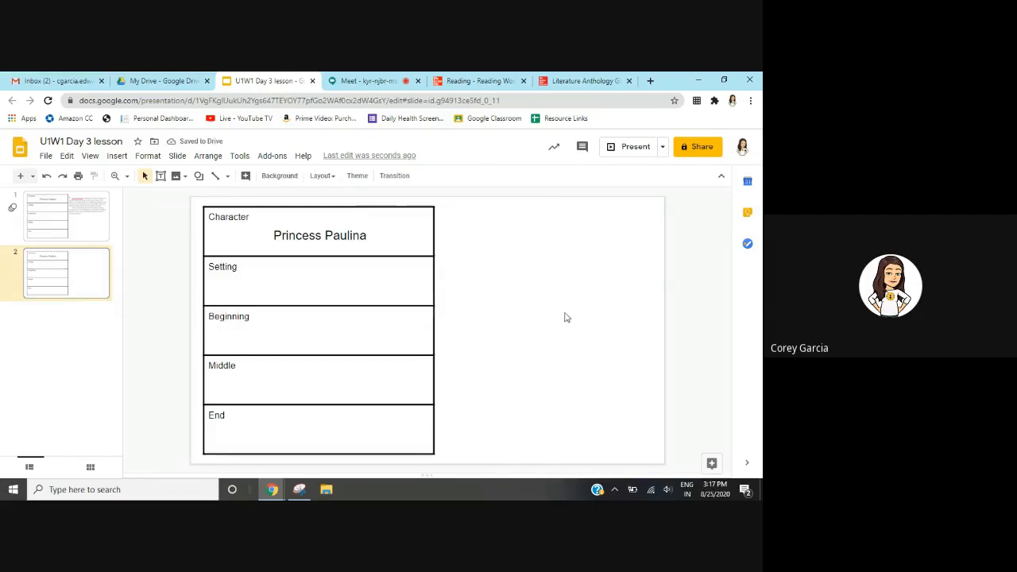
# Switch to the Literature Anthology and capture the paragraph beginning "Paulina tried walking a stray chicken" on pages 12-13 with Snipping Tool.
pyautogui.click(579, 81)
pyautogui.moveTo(626, 370); pyautogui.dragTo(278, 364)
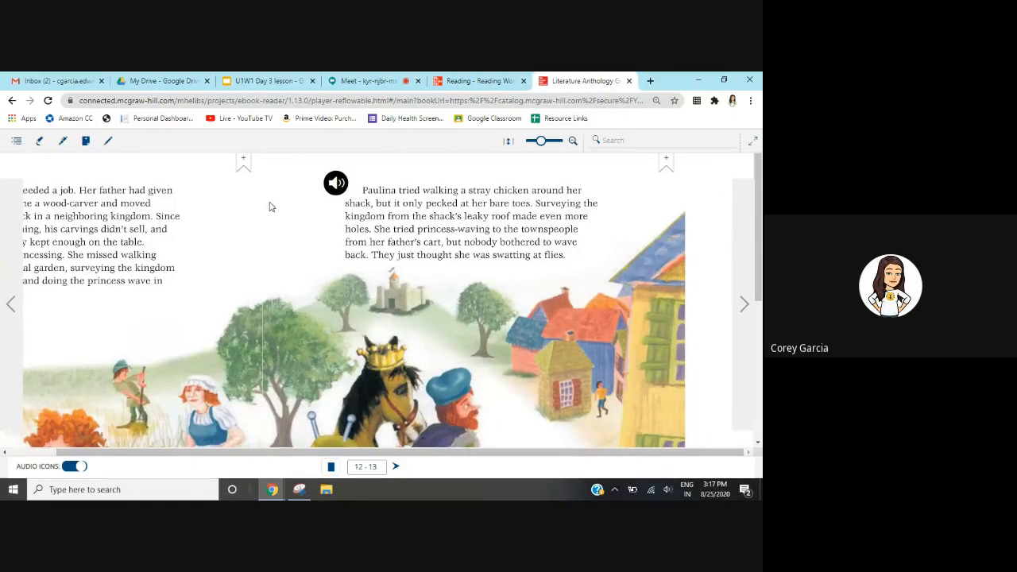
pyautogui.click(172, 490)
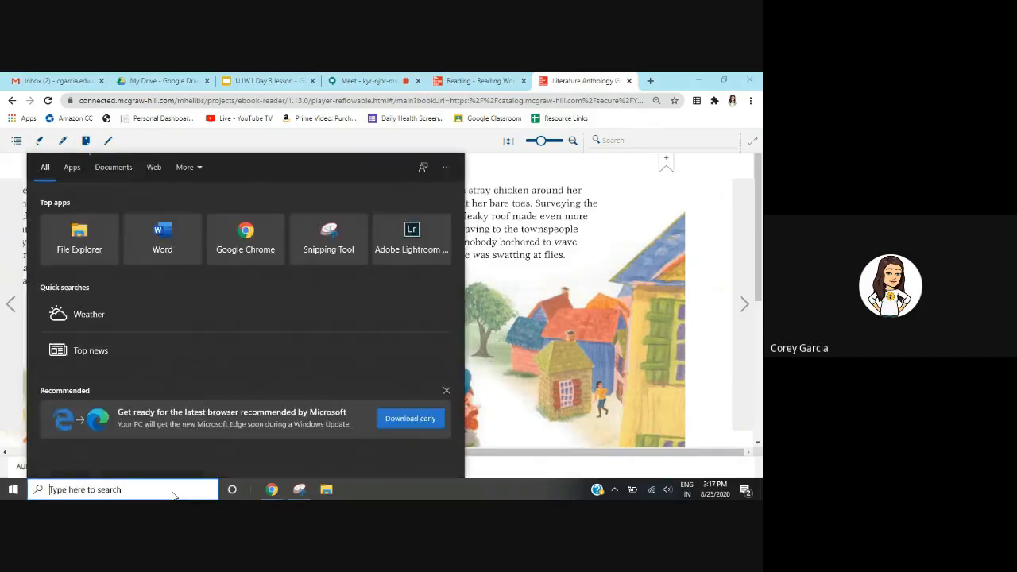
pyautogui.write('sninipp')
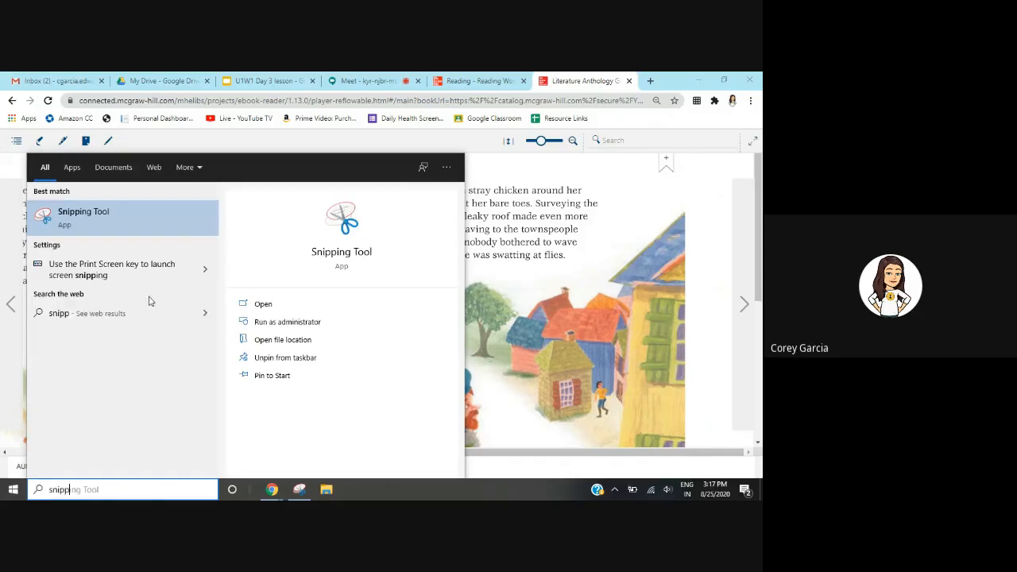
pyautogui.click(132, 231)
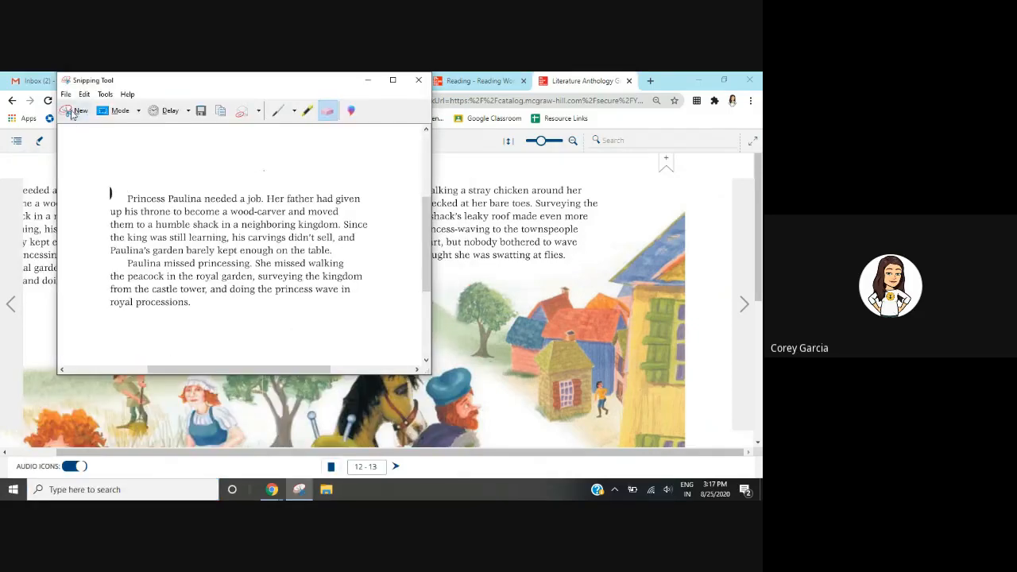
pyautogui.click(76, 111)
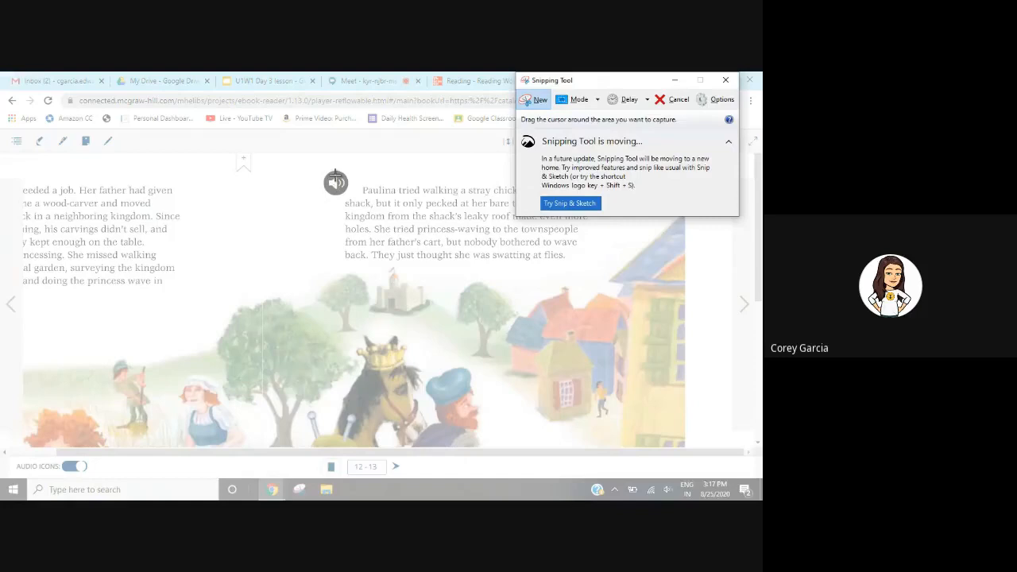
pyautogui.moveTo(336, 175); pyautogui.dragTo(606, 267)
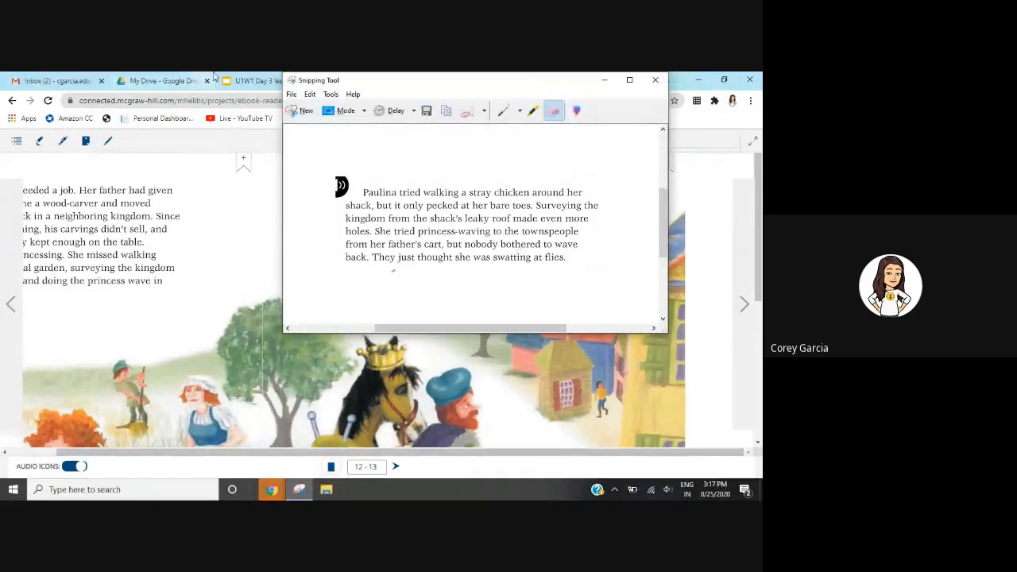
# Return to the U1W1 Day 3 lesson, paste the captured paragraph on the second slide and place it beside the Character row.
pyautogui.click(258, 82)
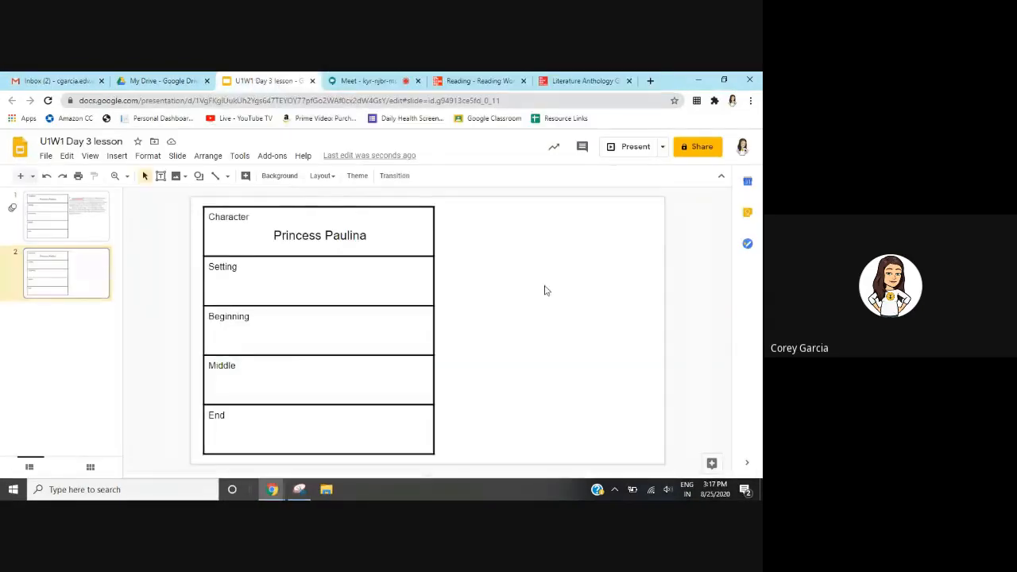
pyautogui.hotkey('ctrl', 'v')
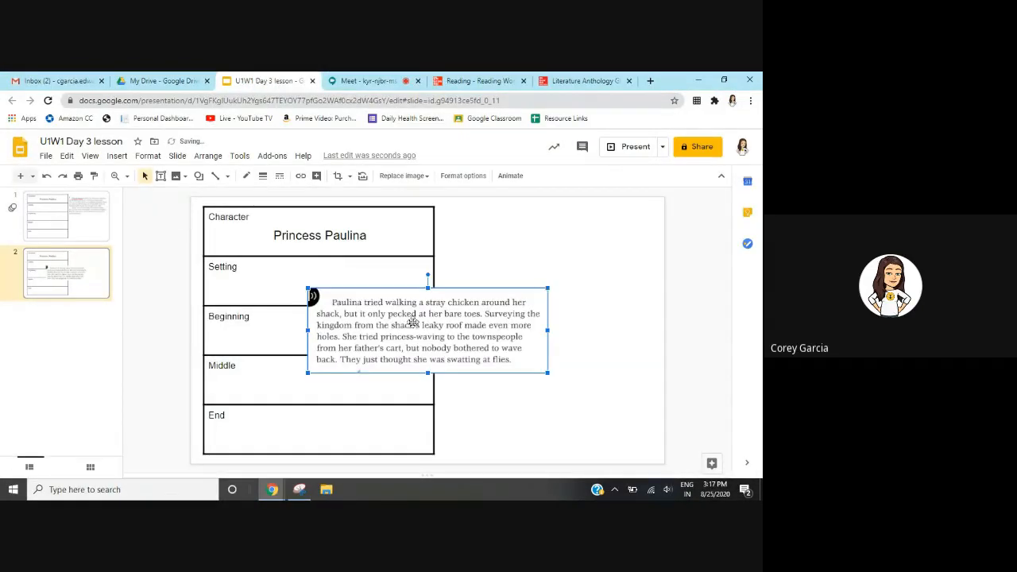
pyautogui.moveTo(412, 322); pyautogui.dragTo(530, 240)
pyautogui.click(550, 312)
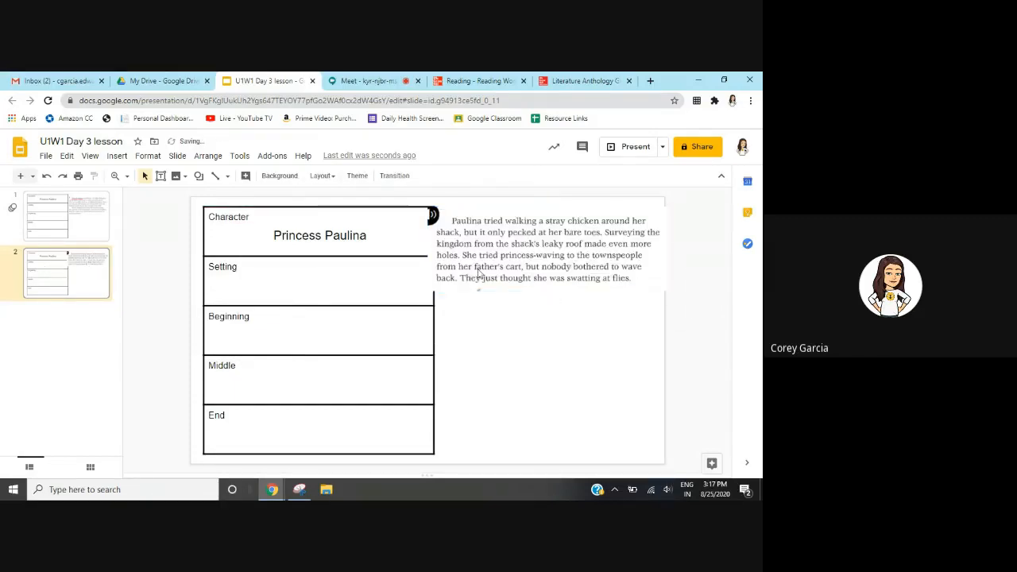
# Shrink the pasted passage image to clear the table and nudge it into the blank area beside the organizer.
pyautogui.click(480, 274)
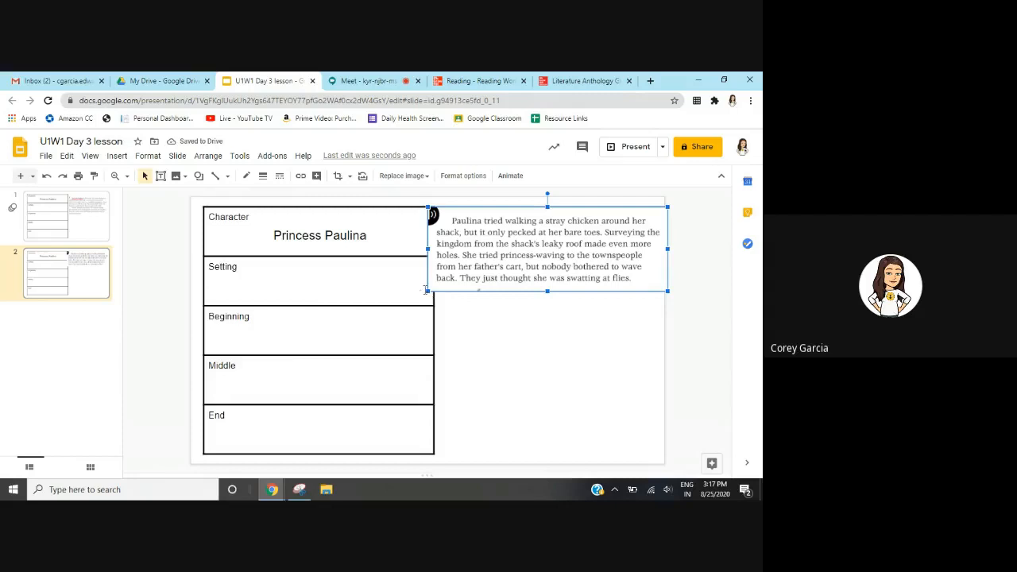
pyautogui.moveTo(428, 291); pyautogui.dragTo(442, 288)
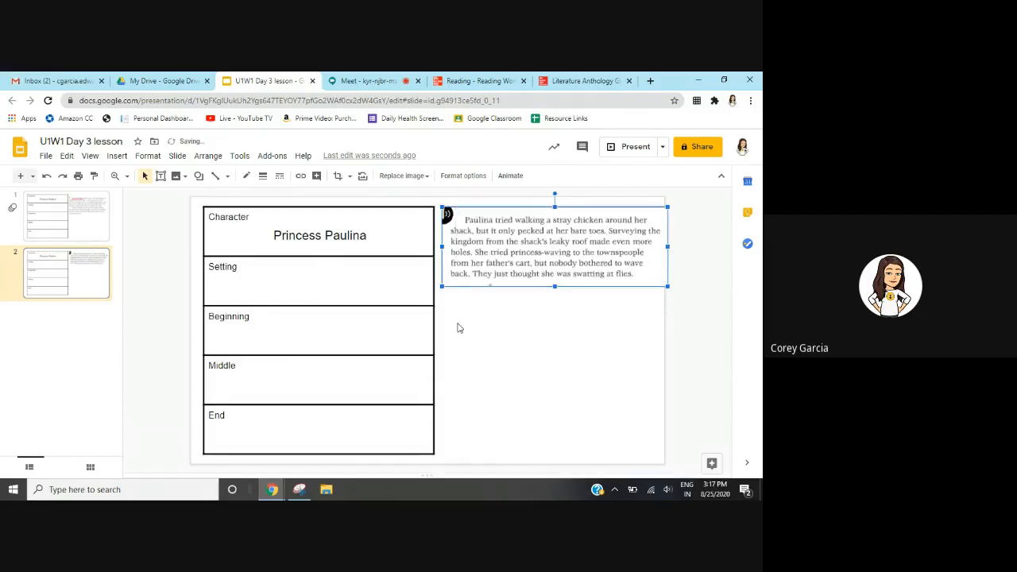
pyautogui.click(456, 326)
pyautogui.moveTo(574, 251); pyautogui.dragTo(573, 256)
pyautogui.click(560, 312)
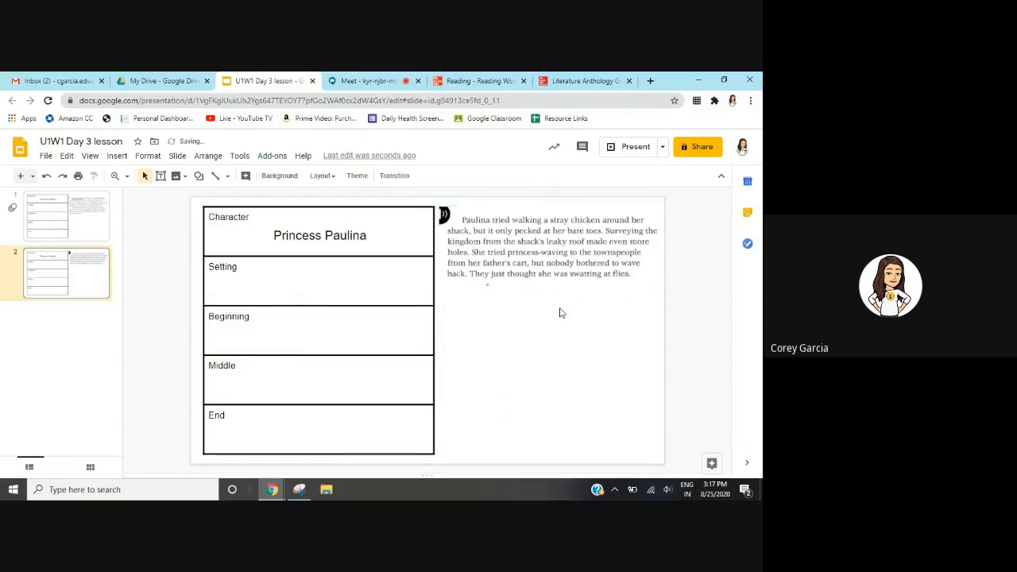